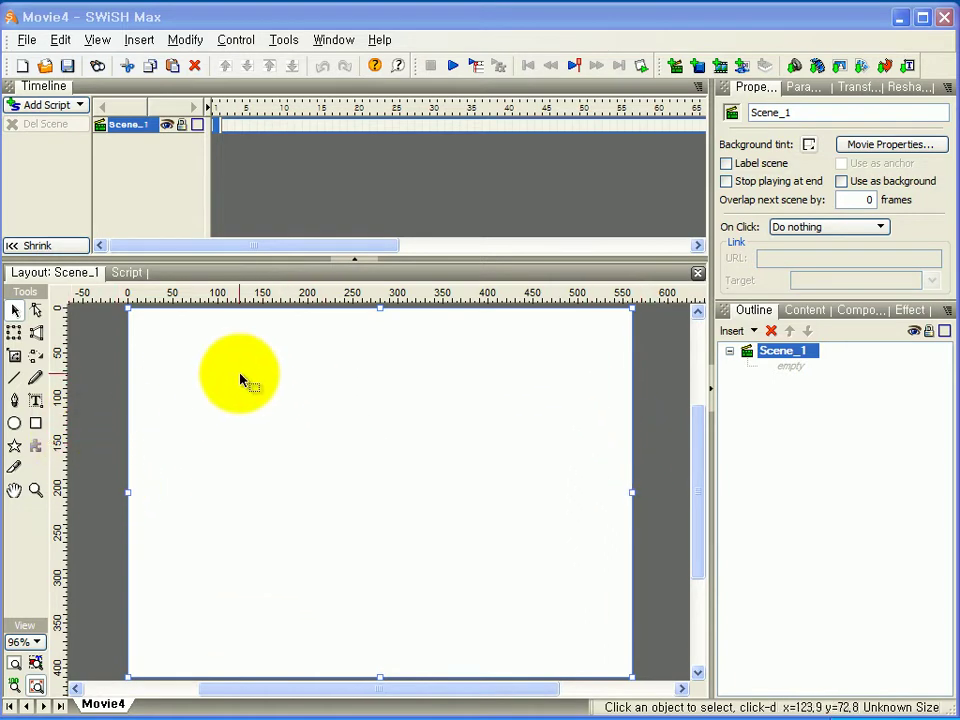
Set the movie size to 660 pixels wide and 460 pixels high, and fit the stage in the view
right_click(242, 380)
mouse_move(317, 532)
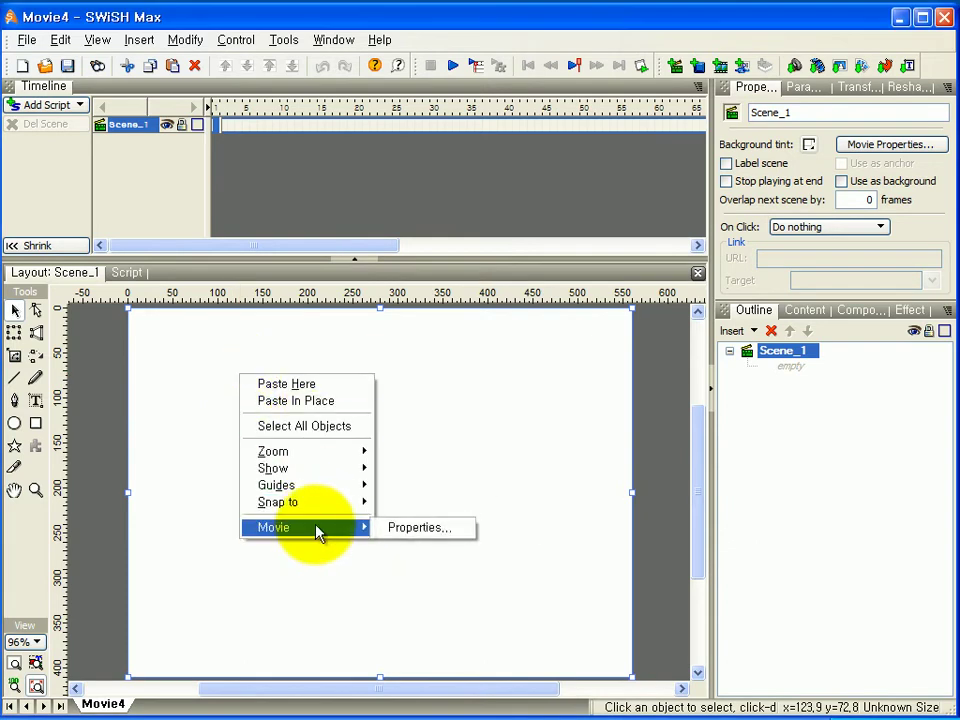
click(444, 529)
text(660)
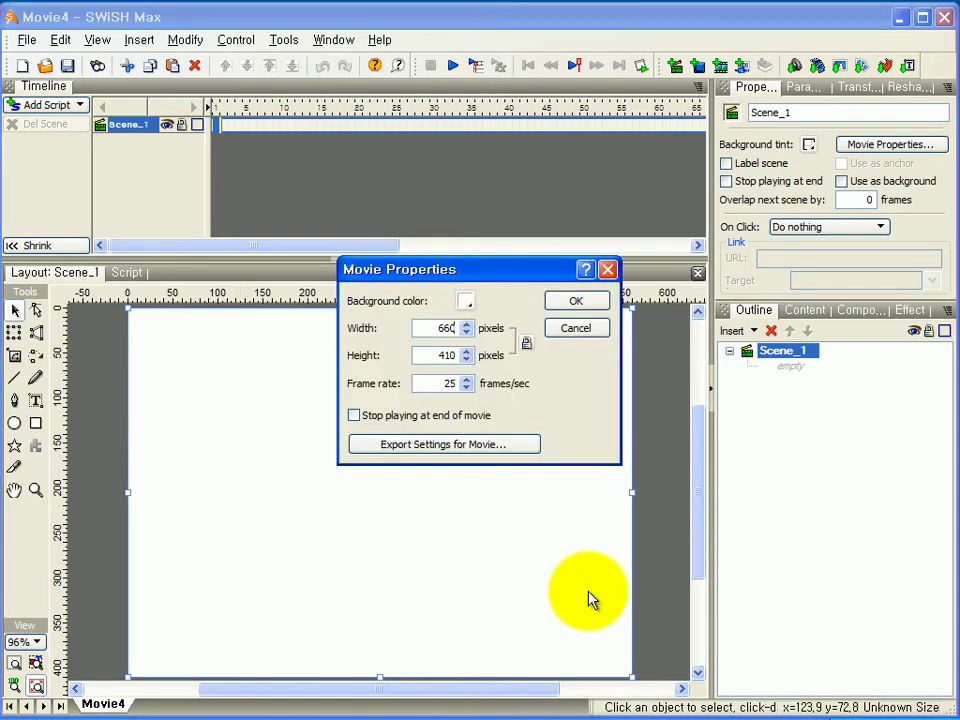
double_click(445, 355)
text(460)
key(Return)
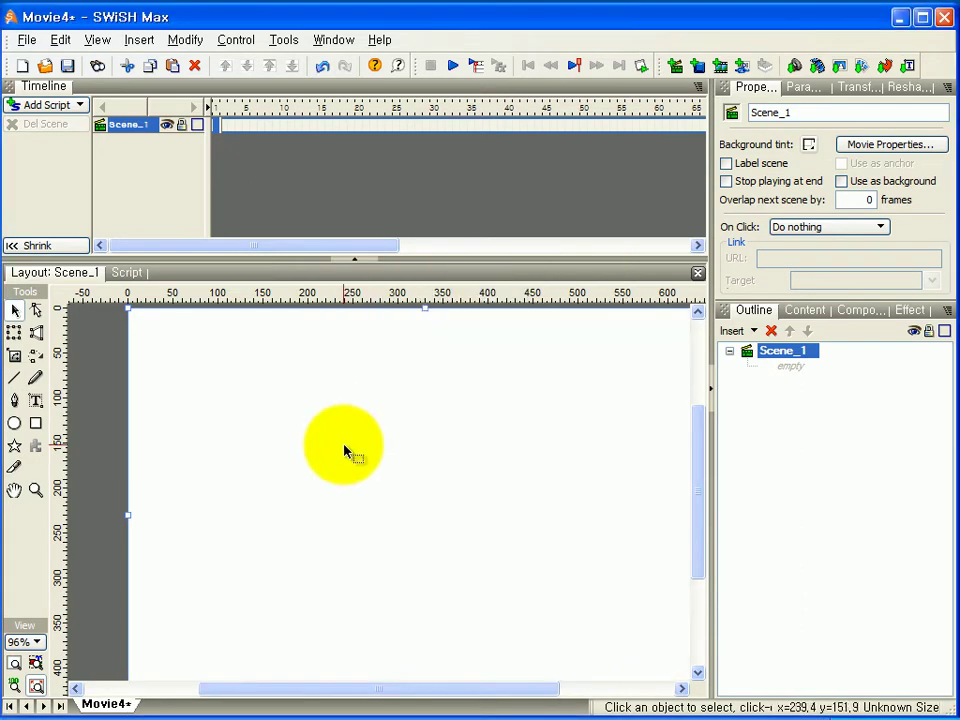
click(16, 663)
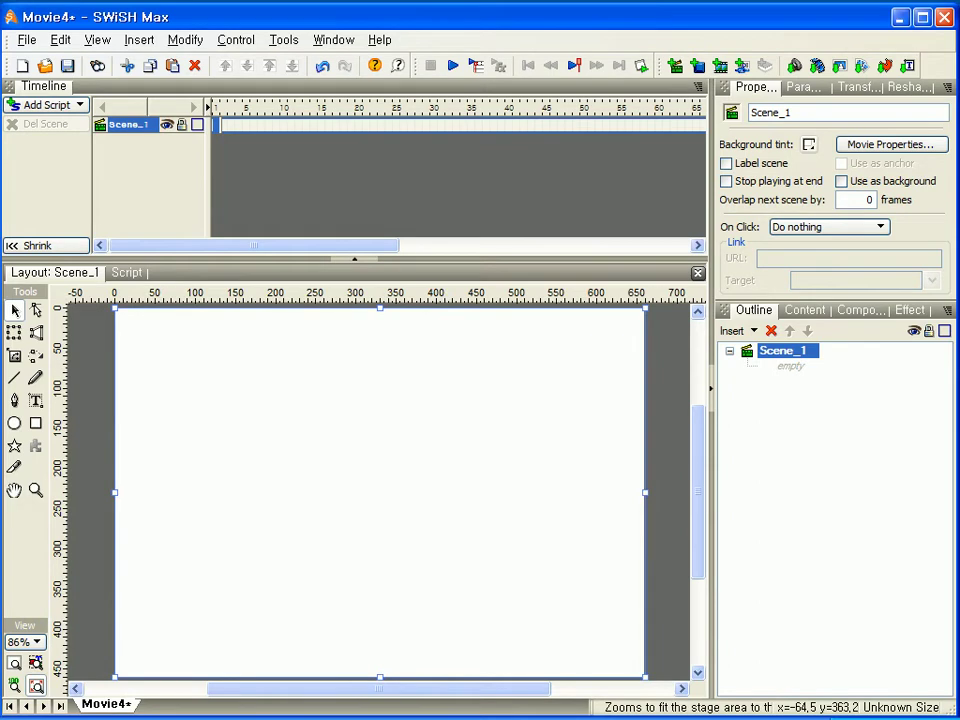
Import the image duk1.jpg from the img folder inside 3부 > 책장넘기기 into Scene_1
click(740, 332)
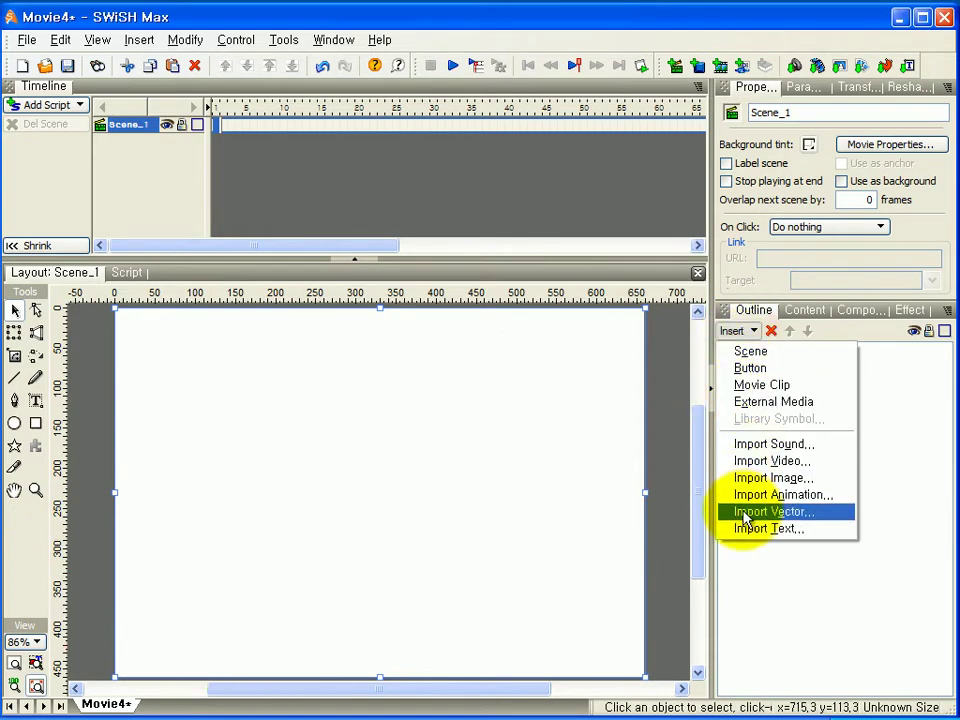
click(745, 478)
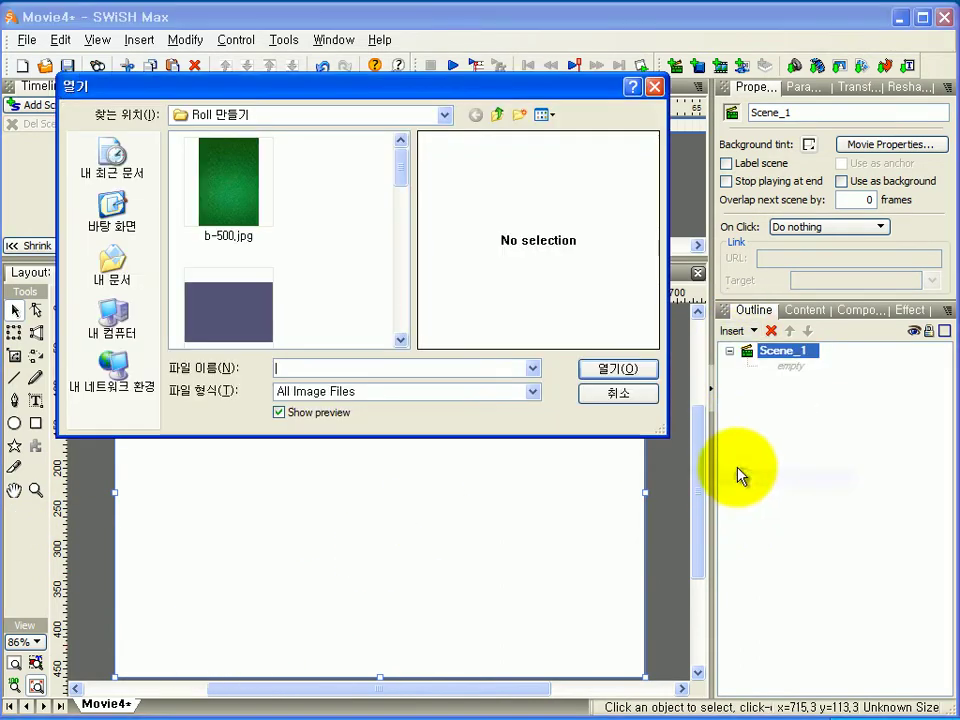
click(495, 117)
drag(406, 176, 399, 214)
click(203, 265)
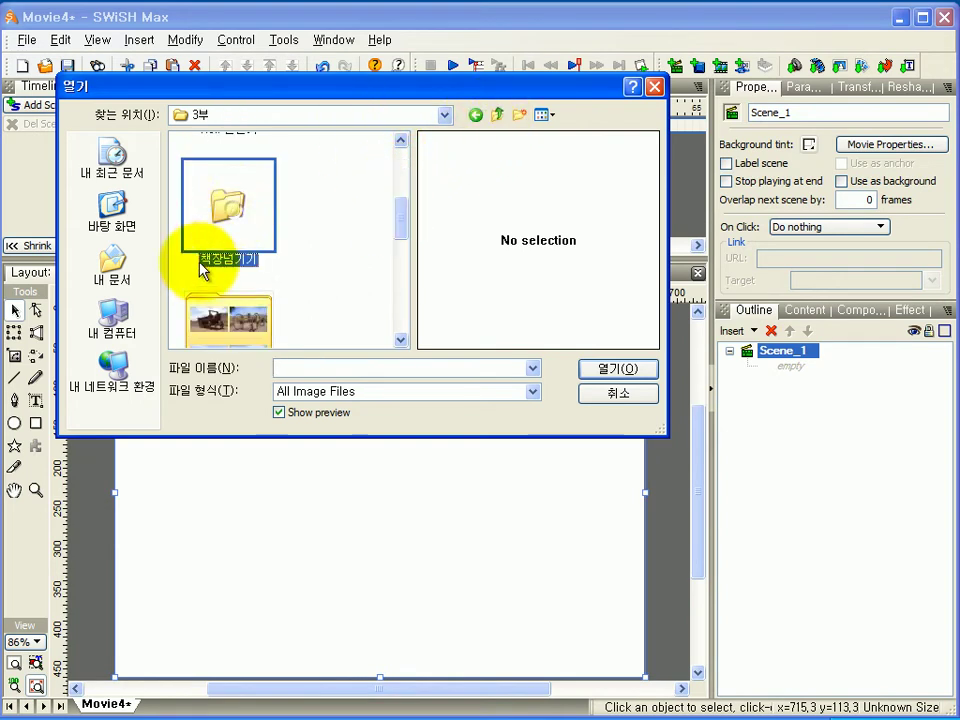
double_click(229, 207)
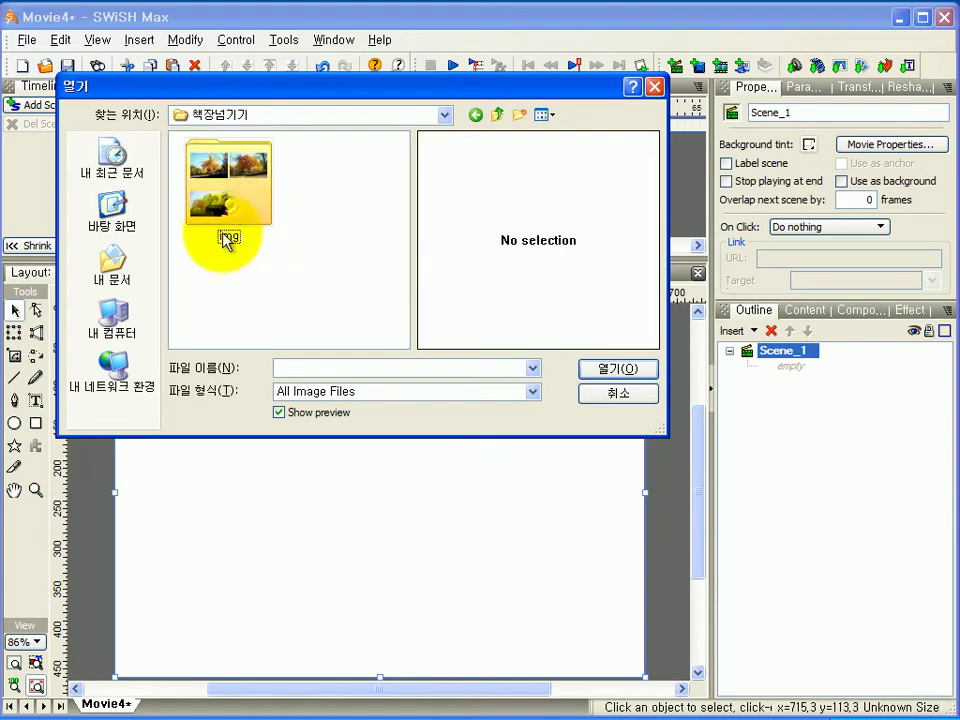
double_click(241, 190)
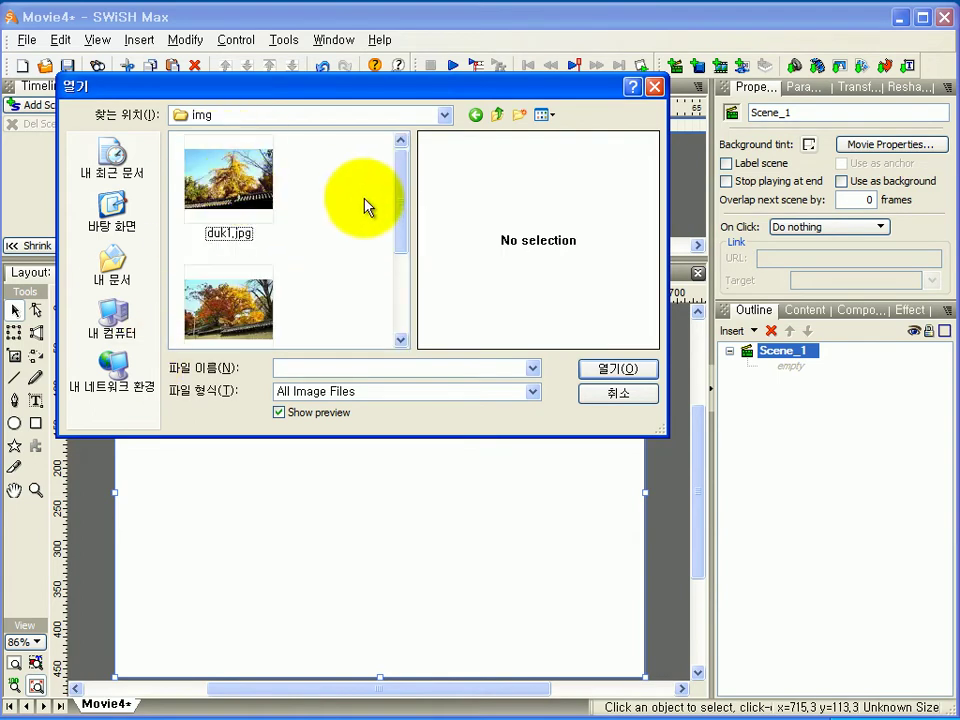
click(236, 243)
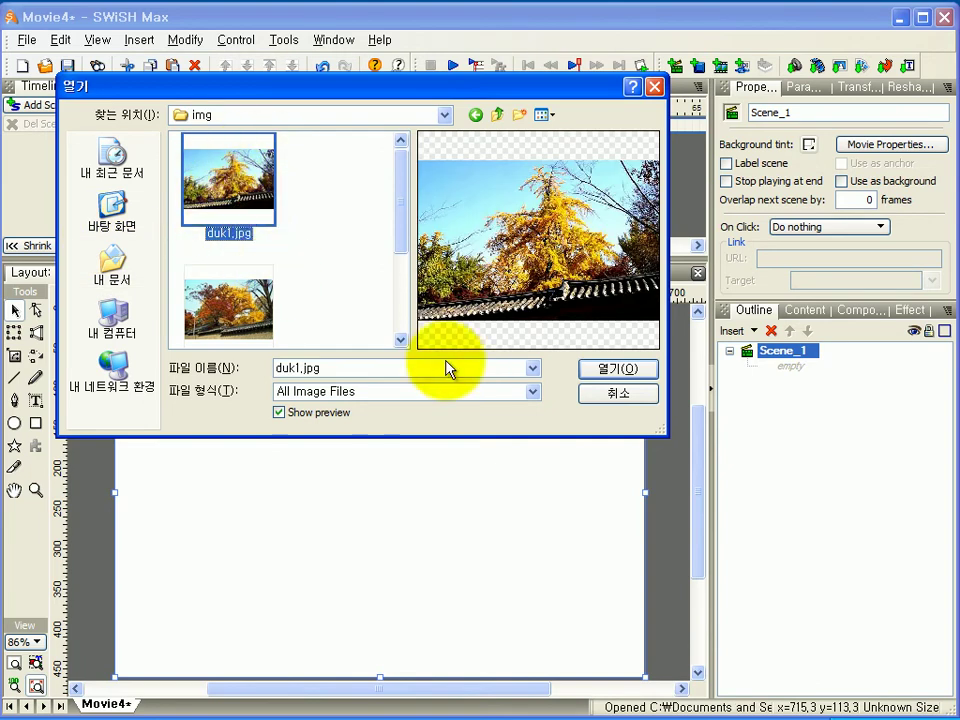
click(620, 369)
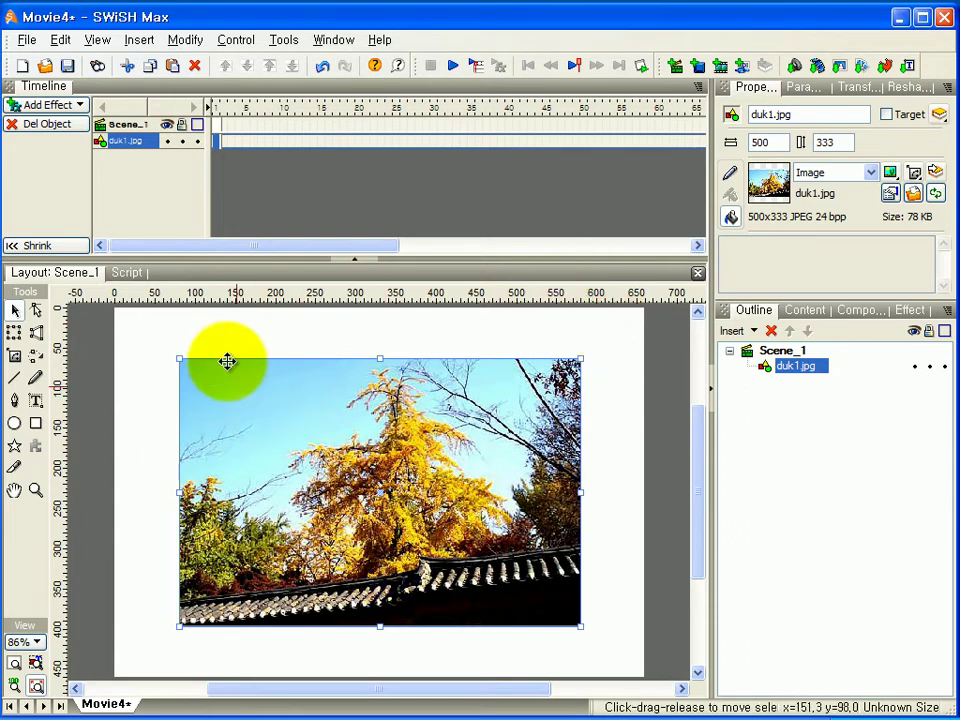
Break the duk1.jpg image into pieces on a regular grid with 2 columns and 1 row, inflating all pieces by 1 pixel
right_click(251, 381)
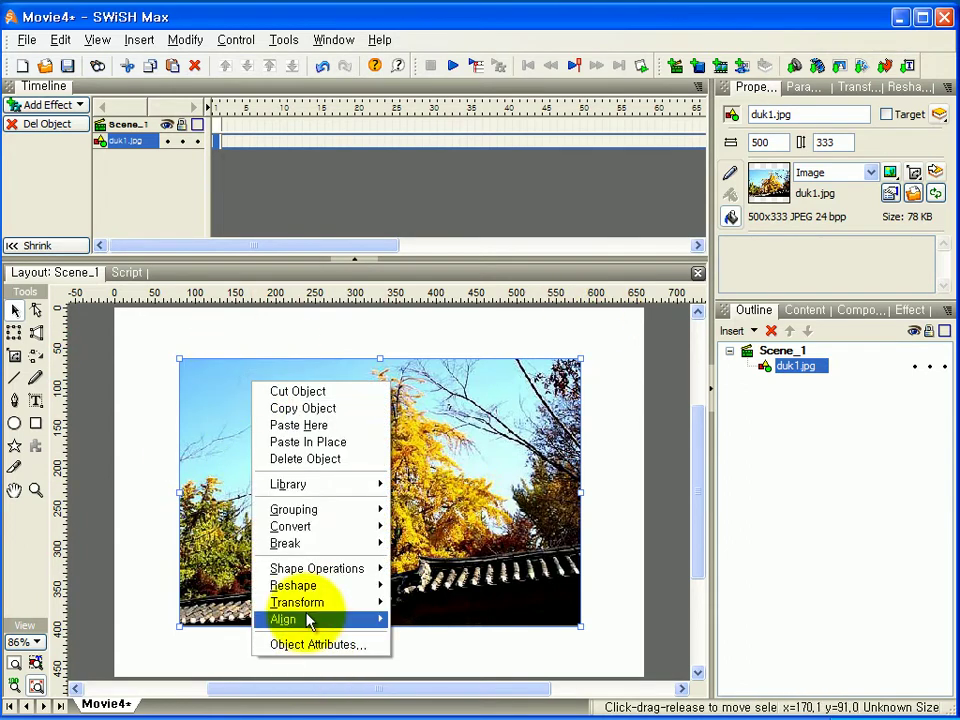
mouse_move(300, 544)
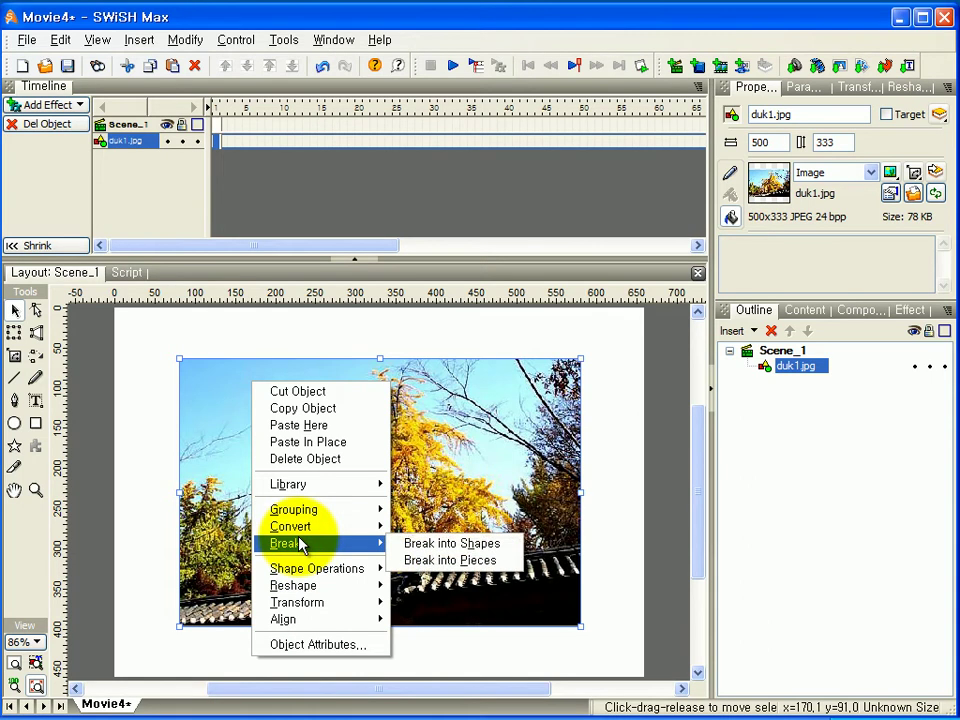
click(470, 560)
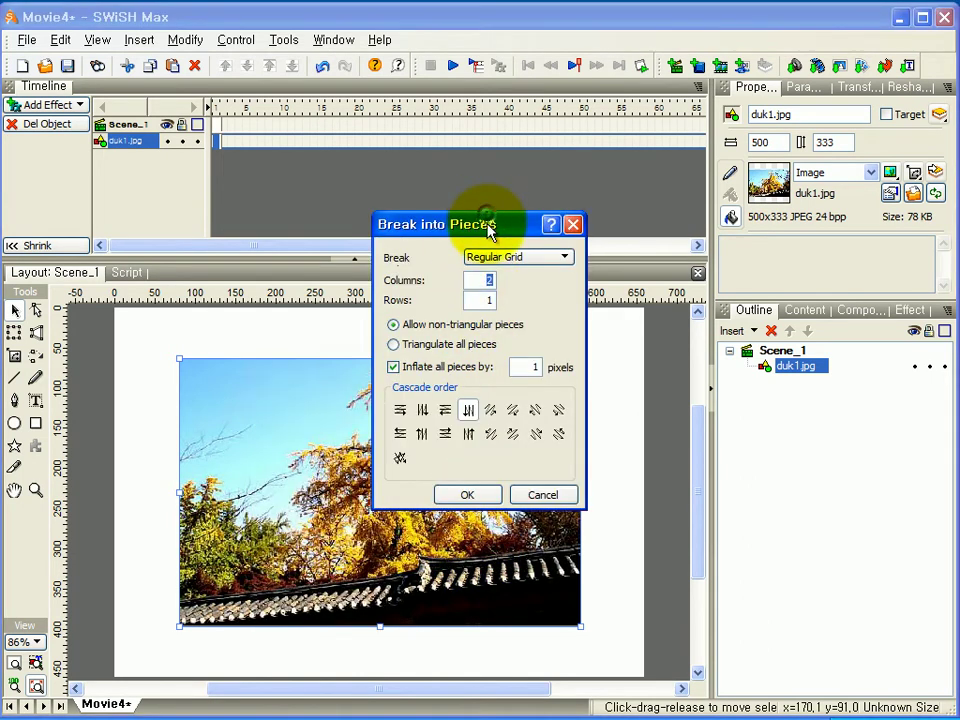
drag(489, 222, 533, 174)
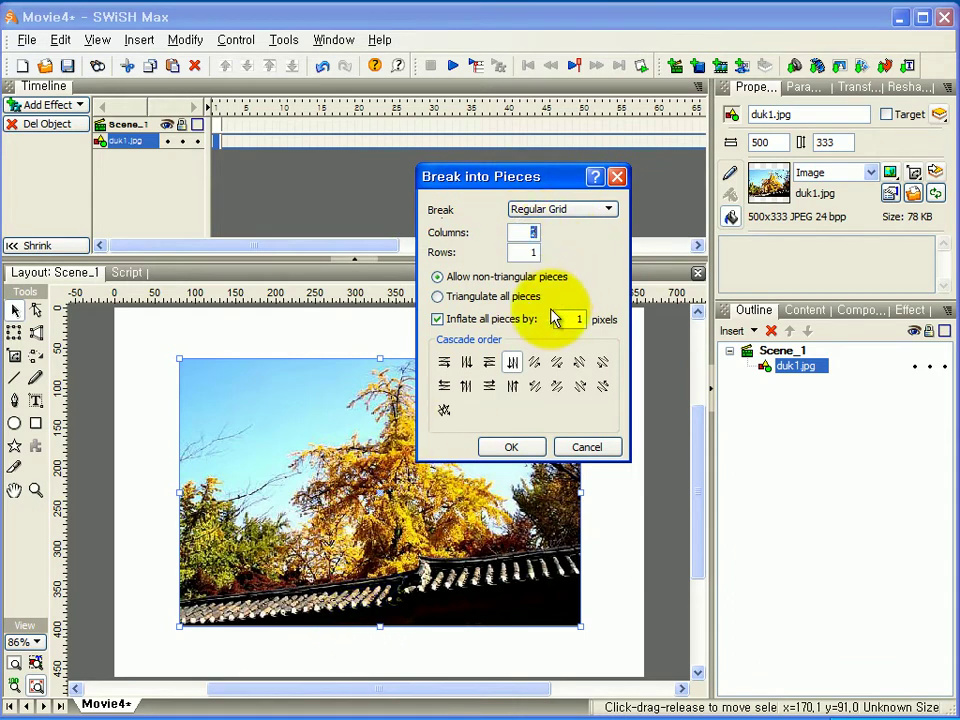
text(2)
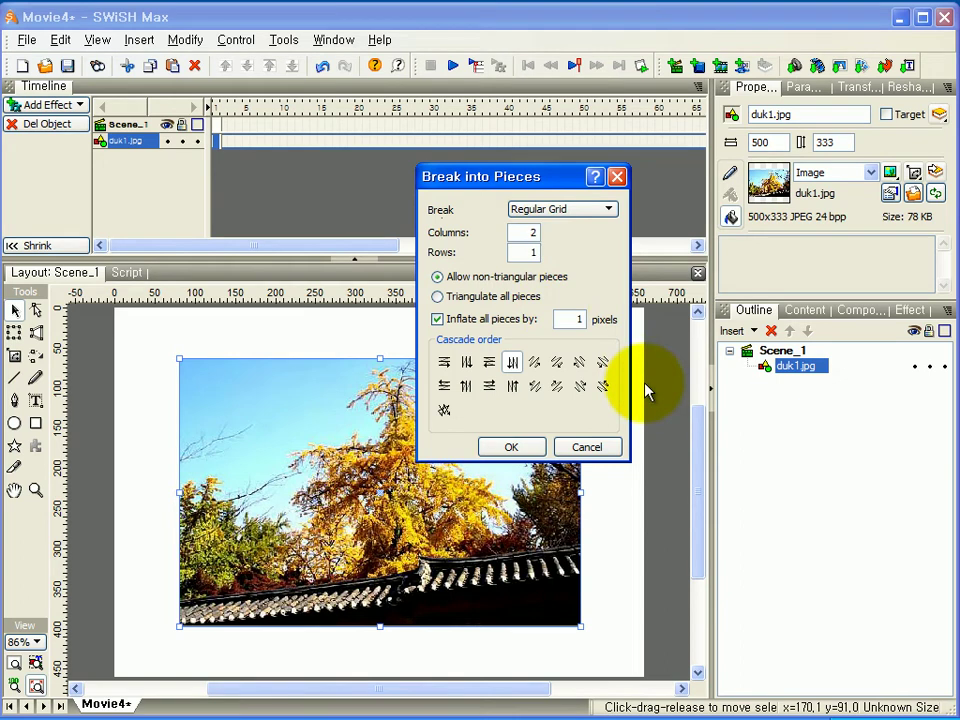
key(BackSpace)
text(4)
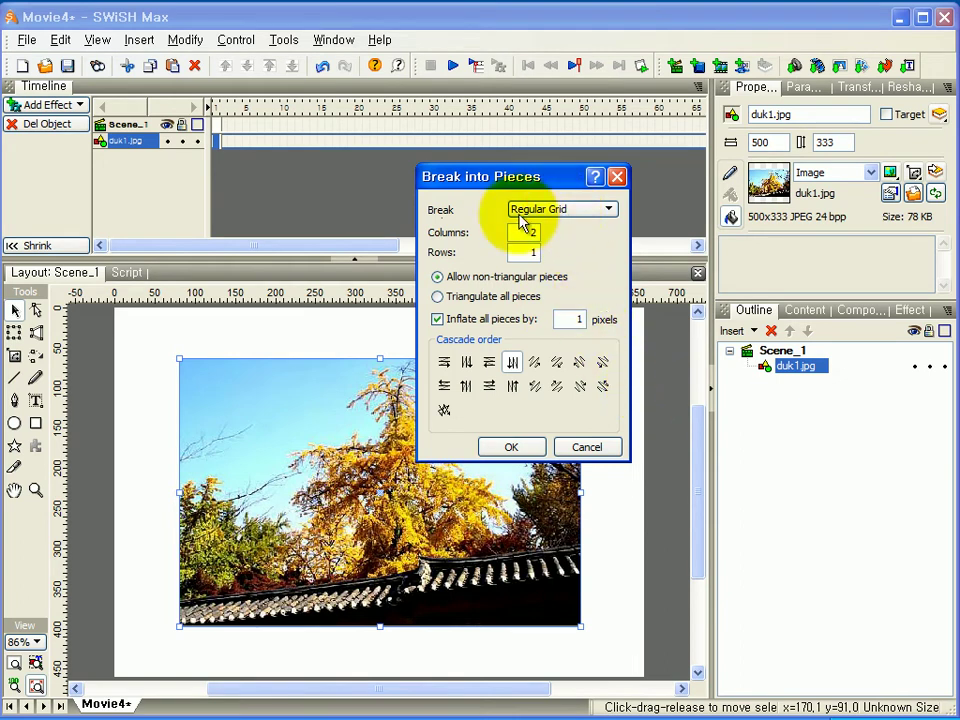
double_click(530, 232)
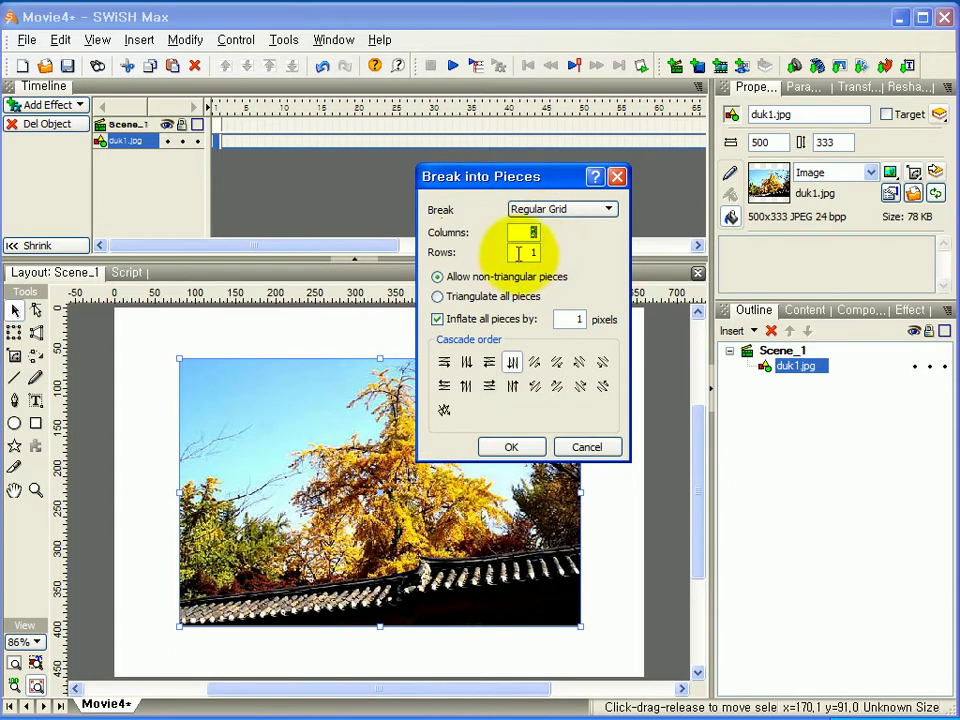
double_click(522, 253)
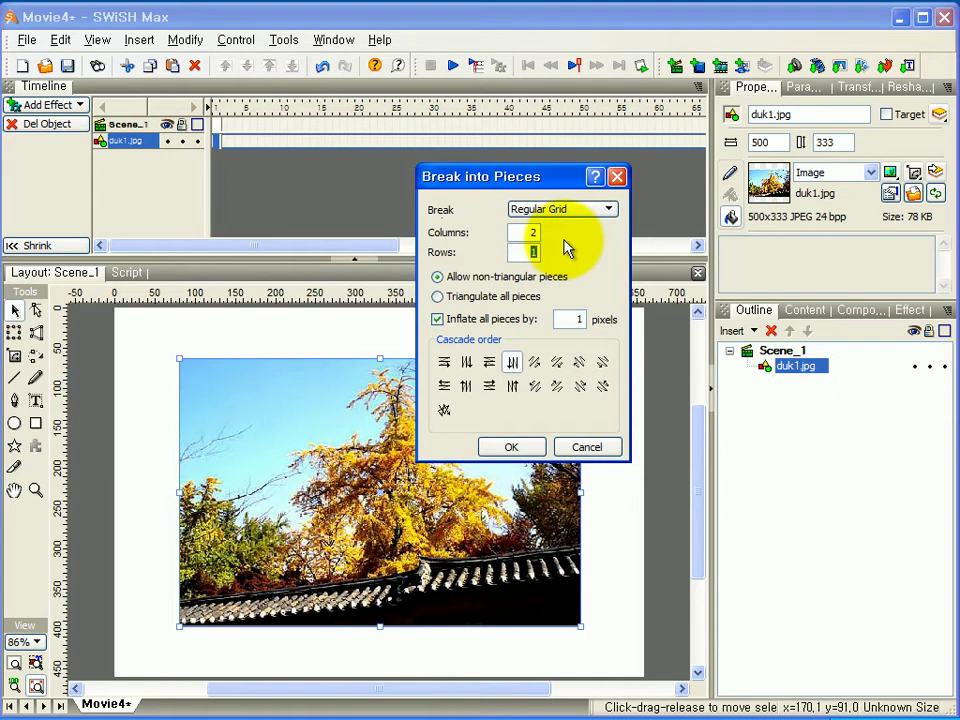
double_click(576, 319)
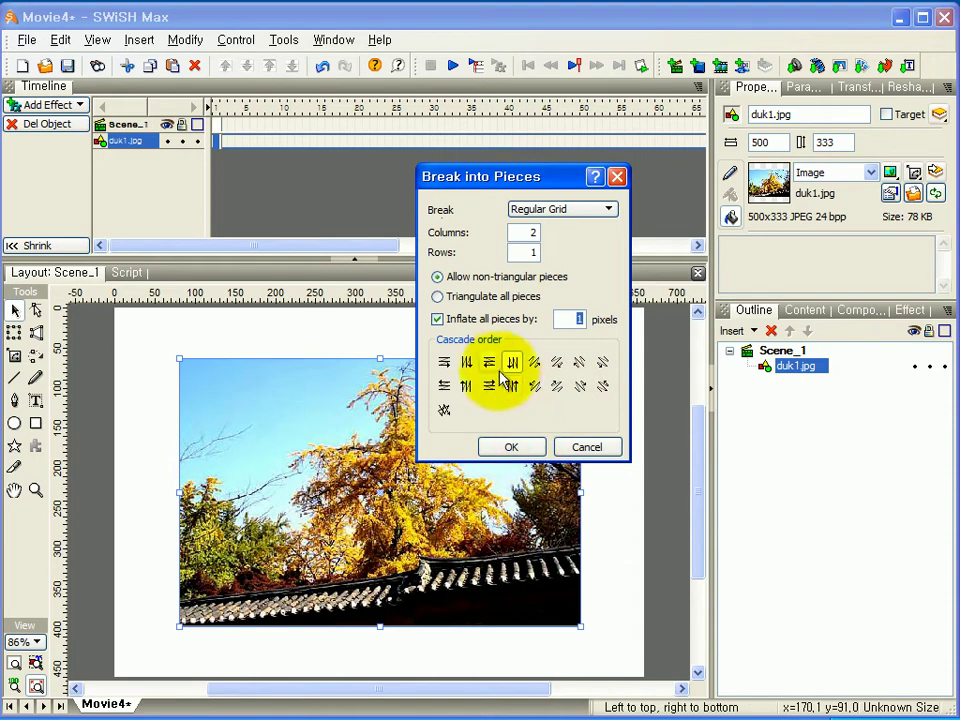
click(509, 446)
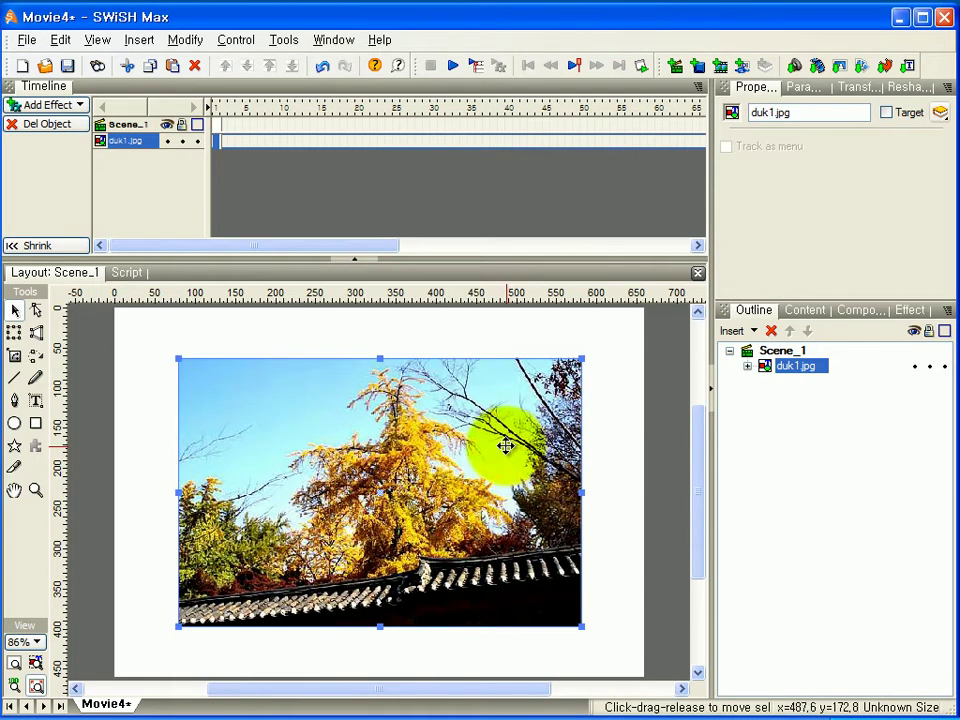
Ungroup the broken duk1.jpg object into separate left and right halves, and select each half to identify it
right_click(773, 369)
mouse_move(810, 519)
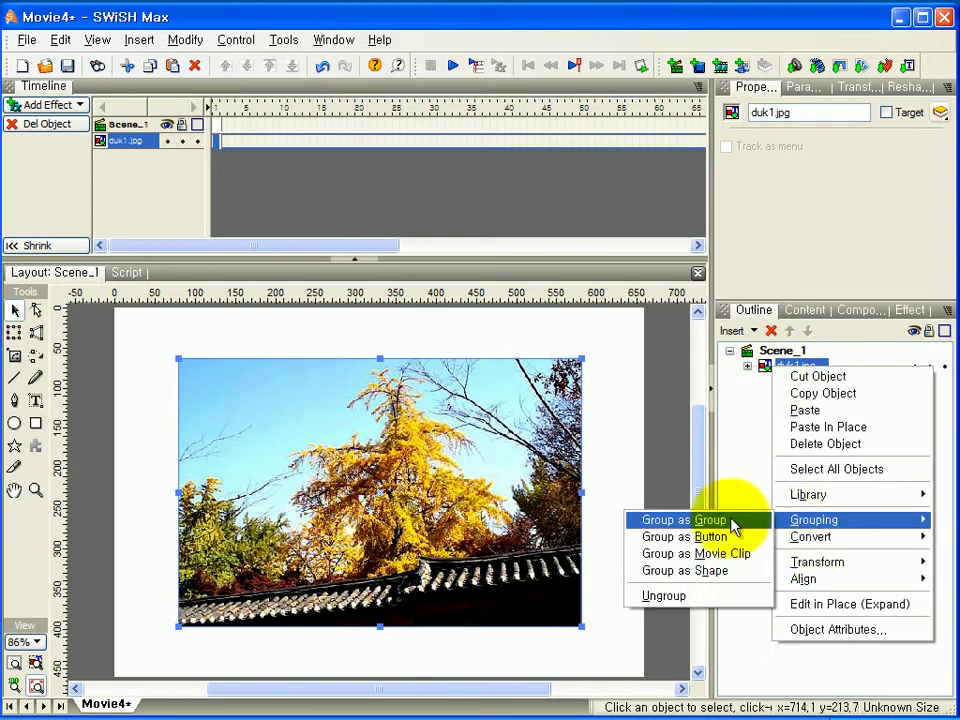
click(672, 600)
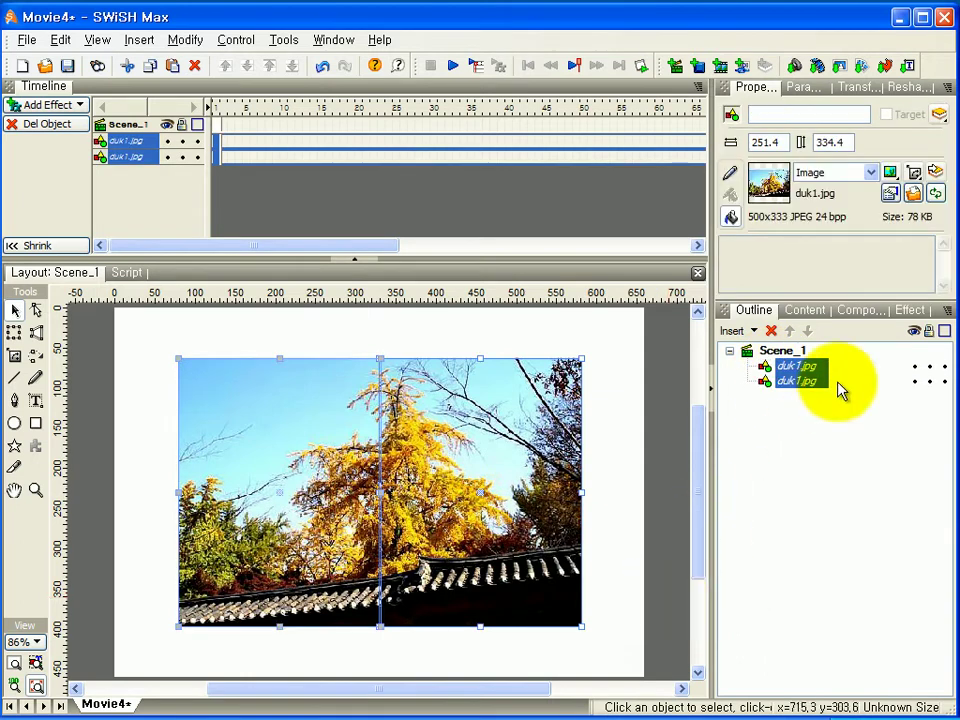
click(800, 381)
click(797, 367)
click(797, 379)
click(797, 367)
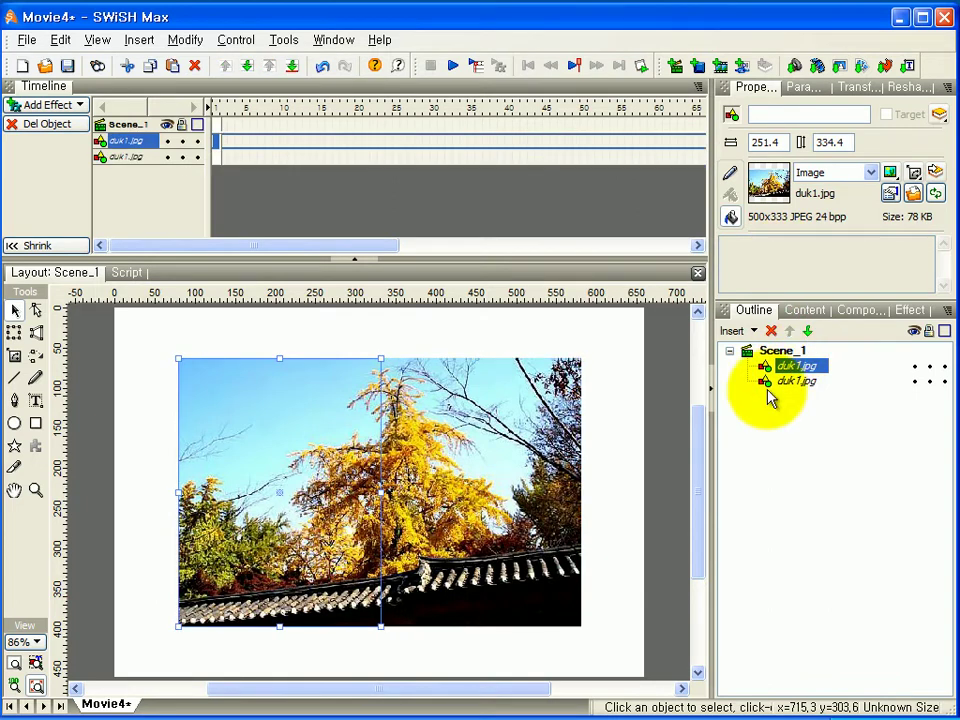
Name the right half of the image duk1-R
click(778, 382)
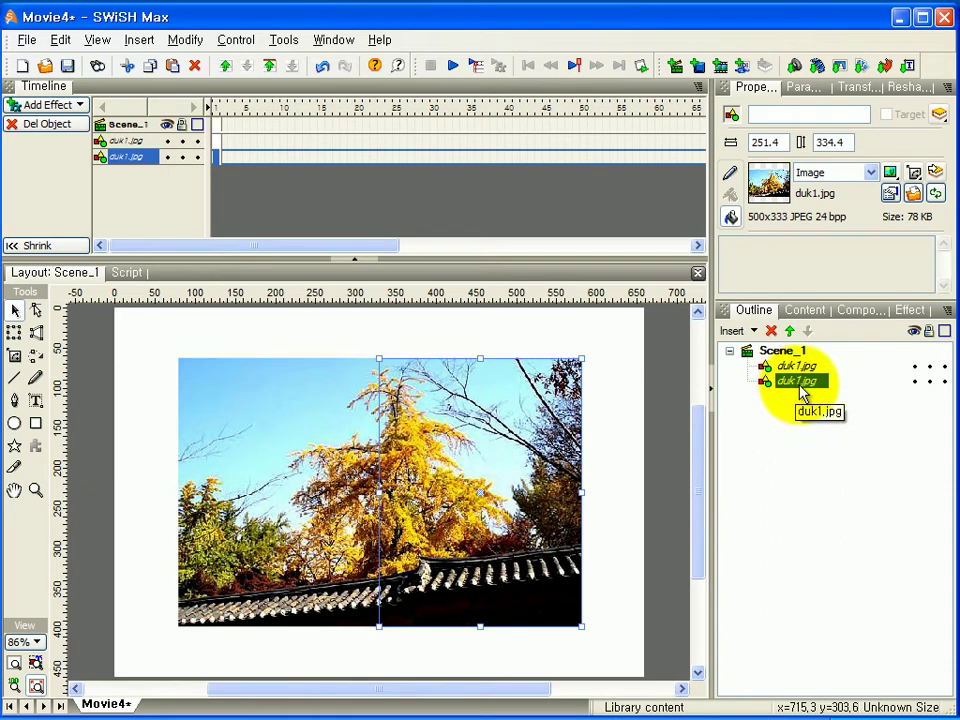
click(790, 113)
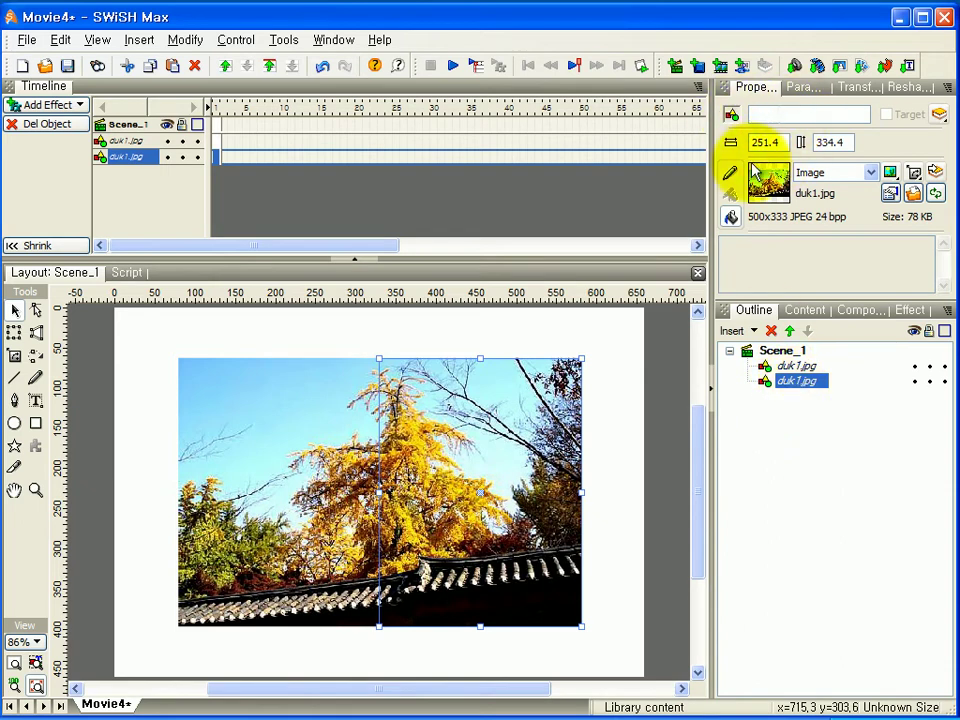
text(duk1)
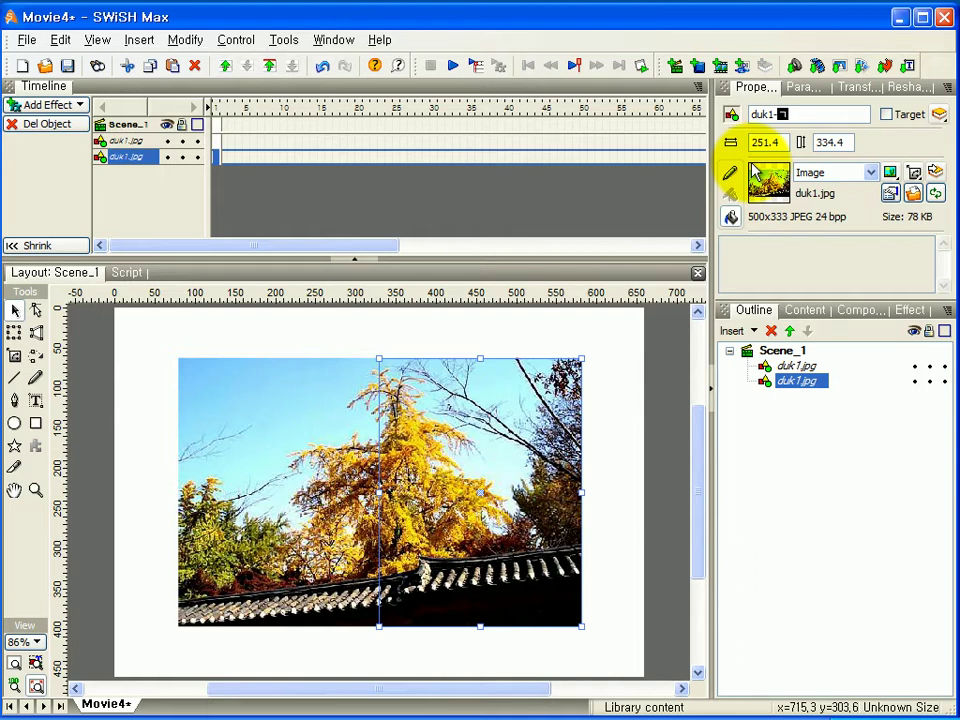
text(-R)
key(Return)
Name the left half of the image duk1-L
click(785, 366)
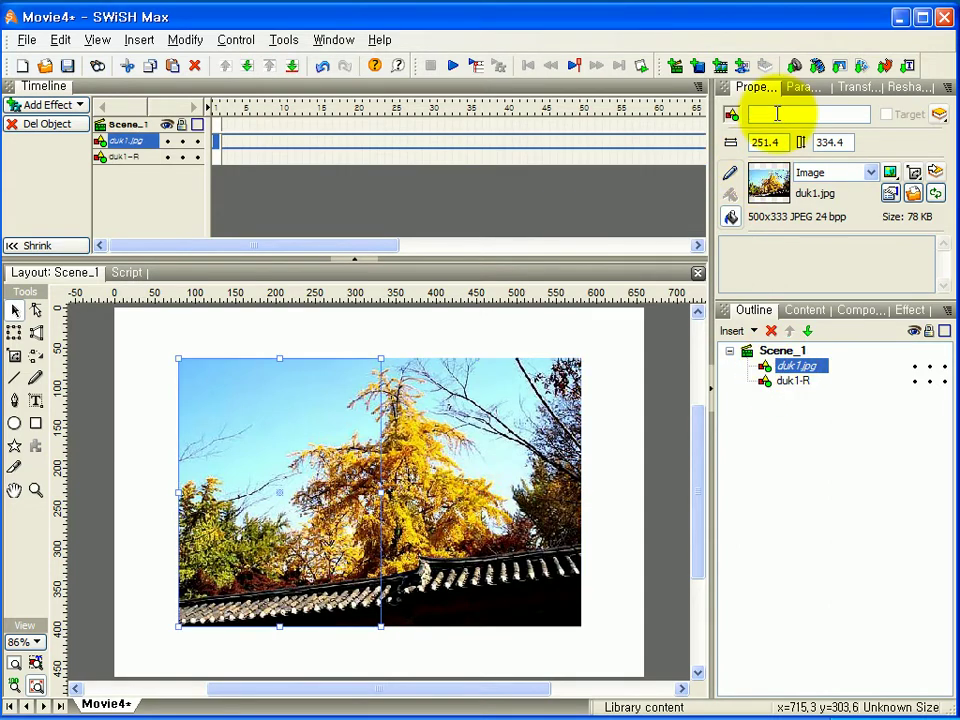
text(d)
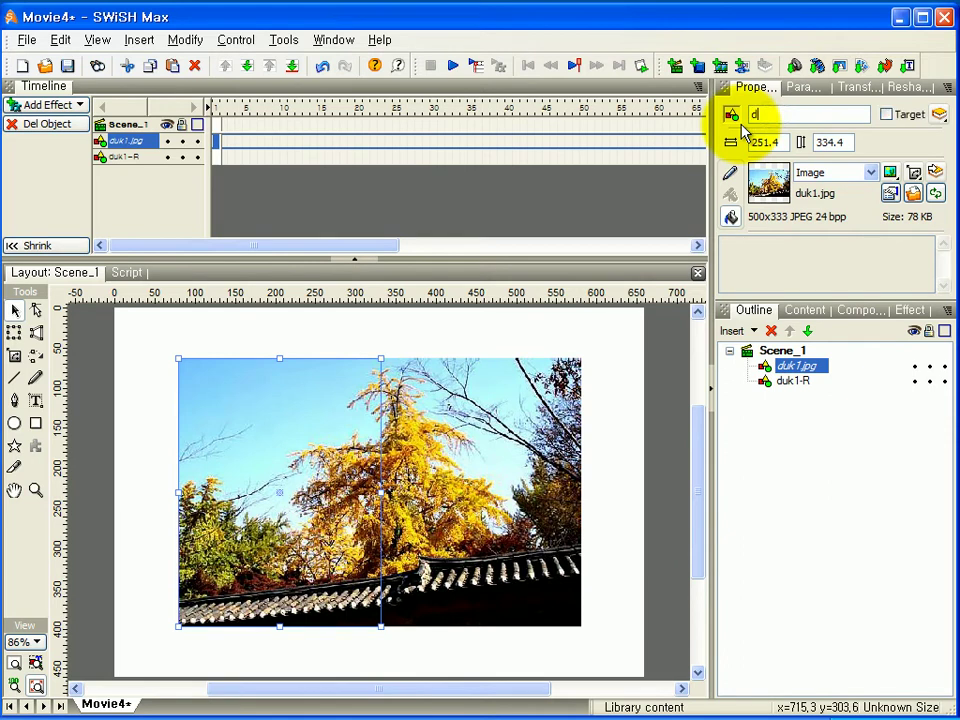
text(uk1-L)
key(Return)
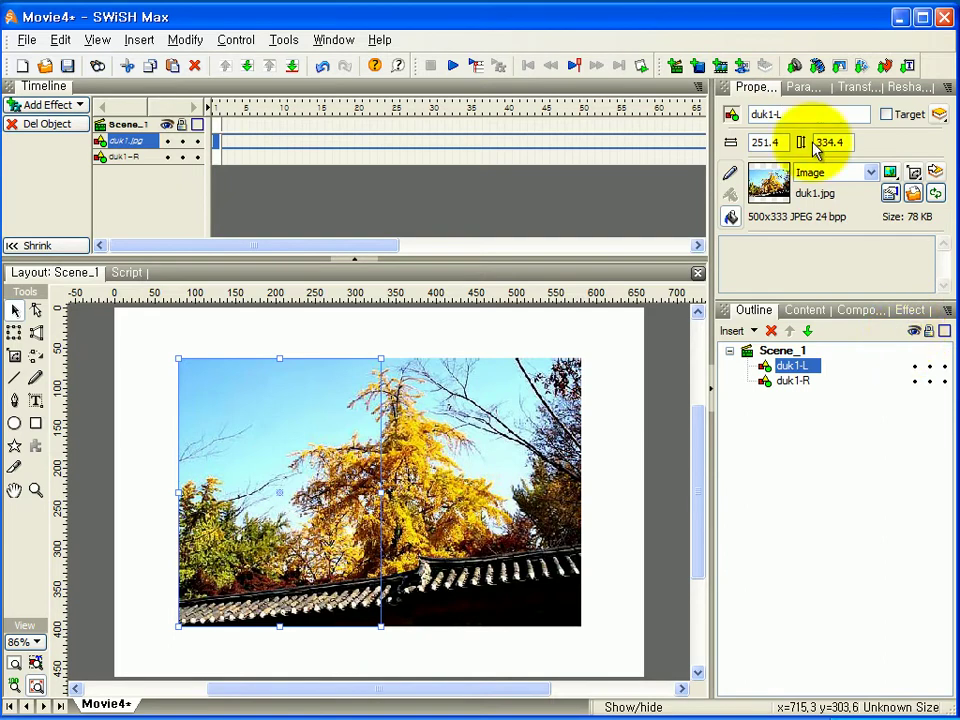
Copy the right half duk1-R and paste the duplicate in place
click(793, 383)
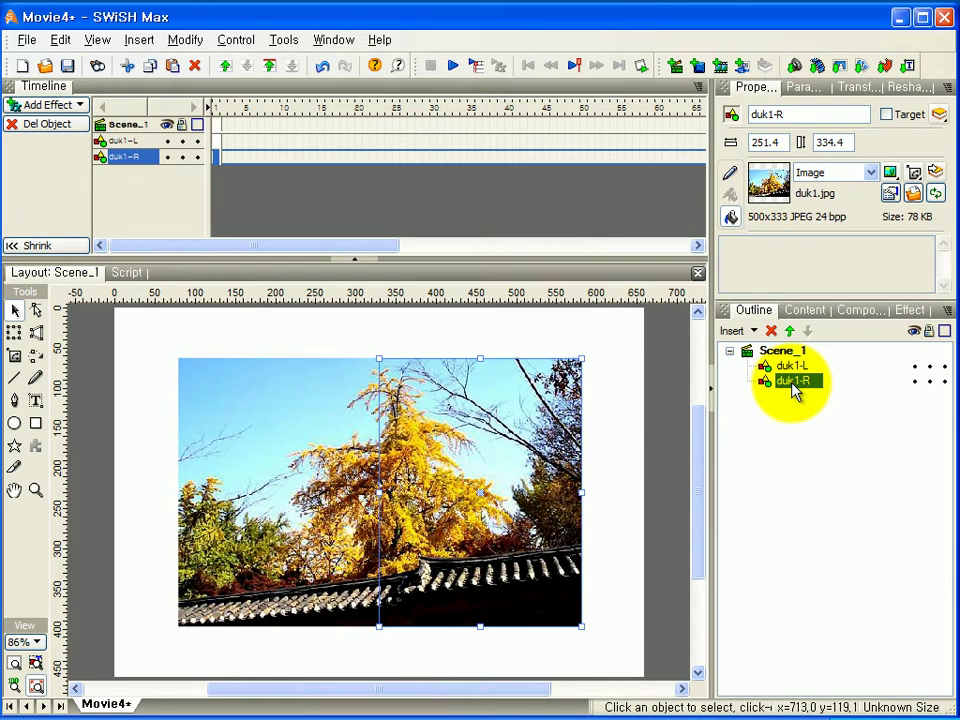
right_click(490, 385)
click(512, 409)
right_click(497, 390)
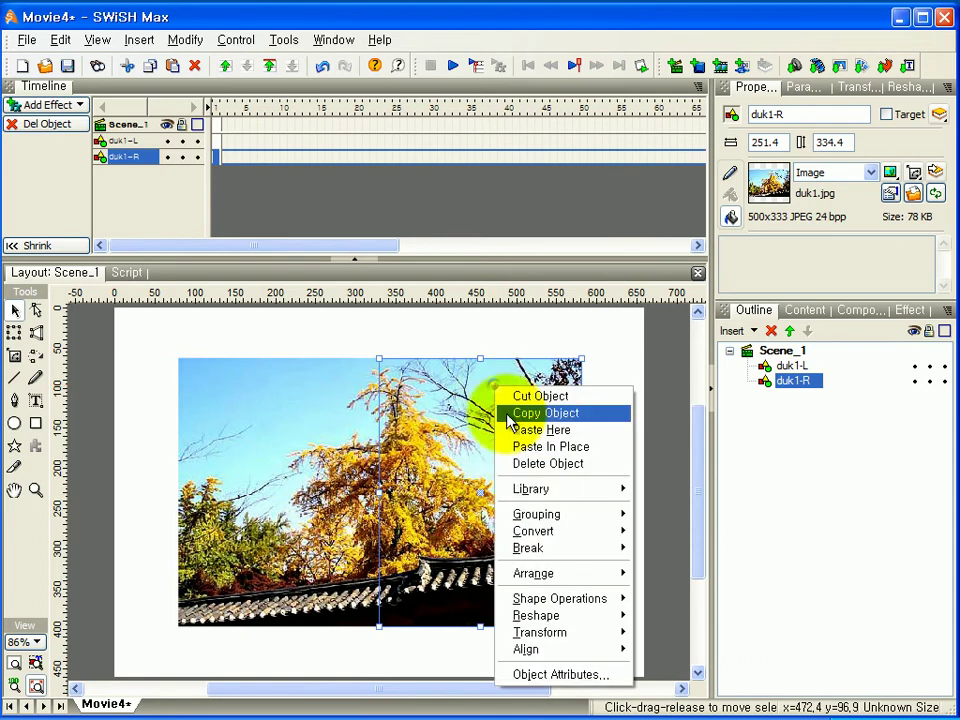
click(551, 446)
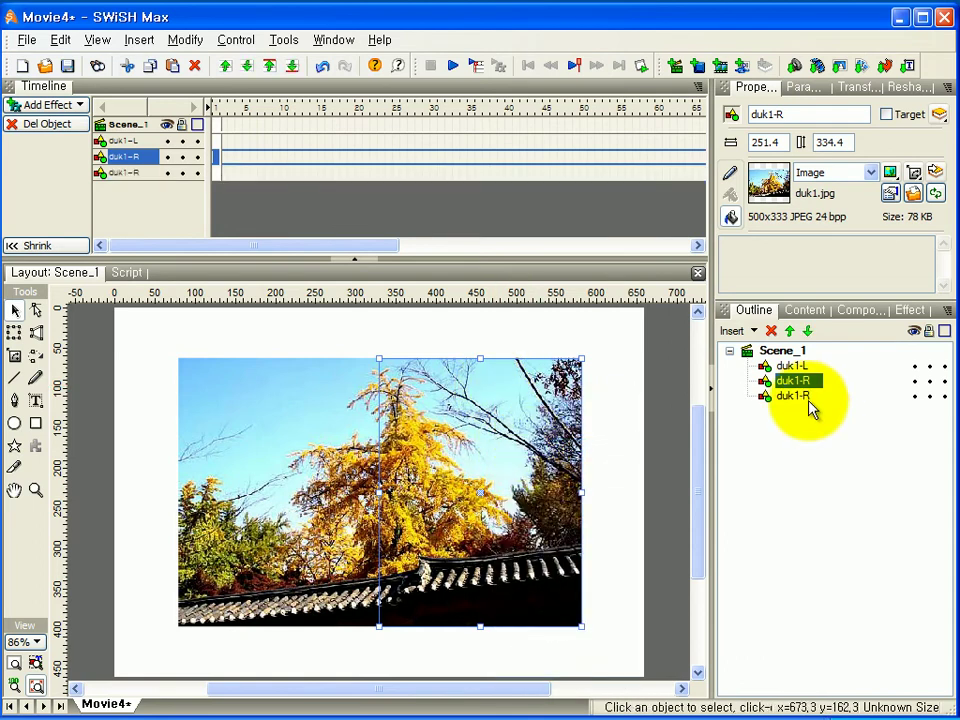
Rename the lowest of the two duk1-R objects as duk1-R표
click(802, 395)
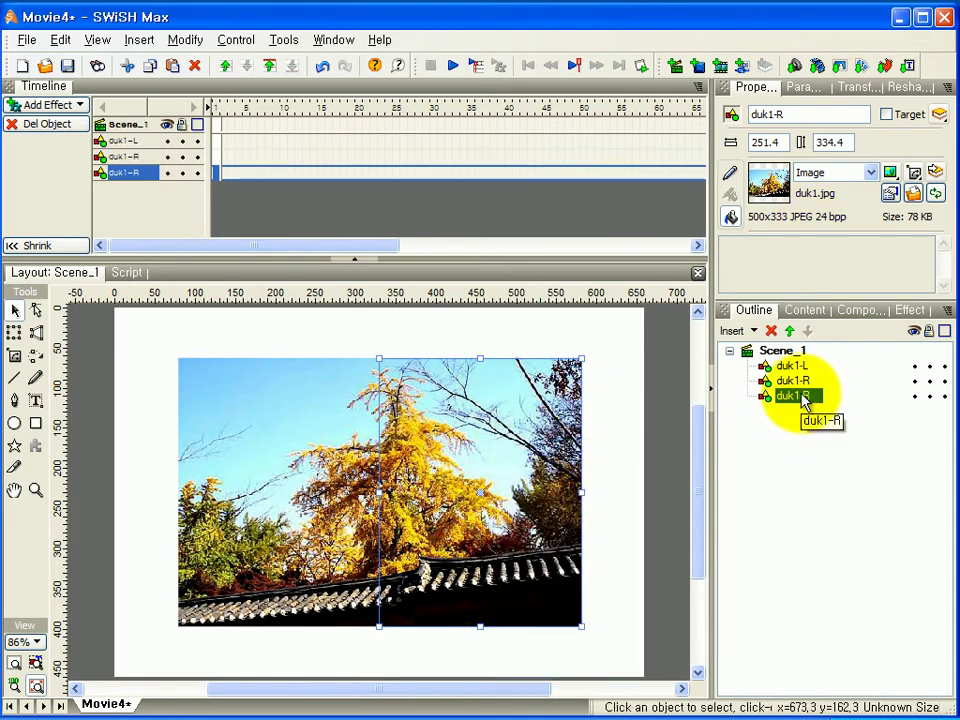
click(789, 114)
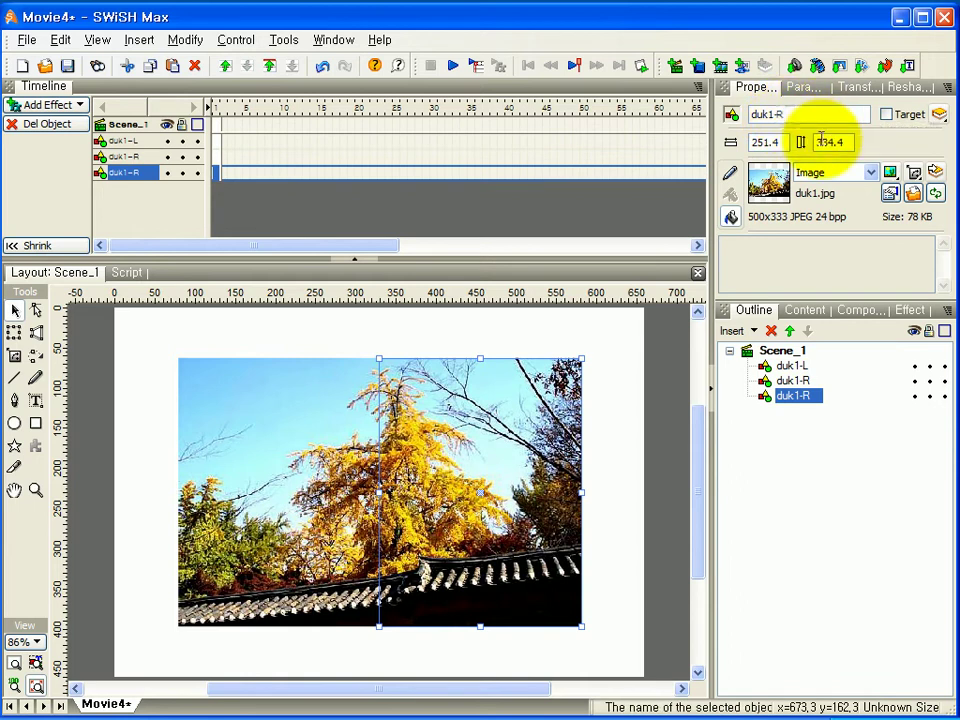
text(표)
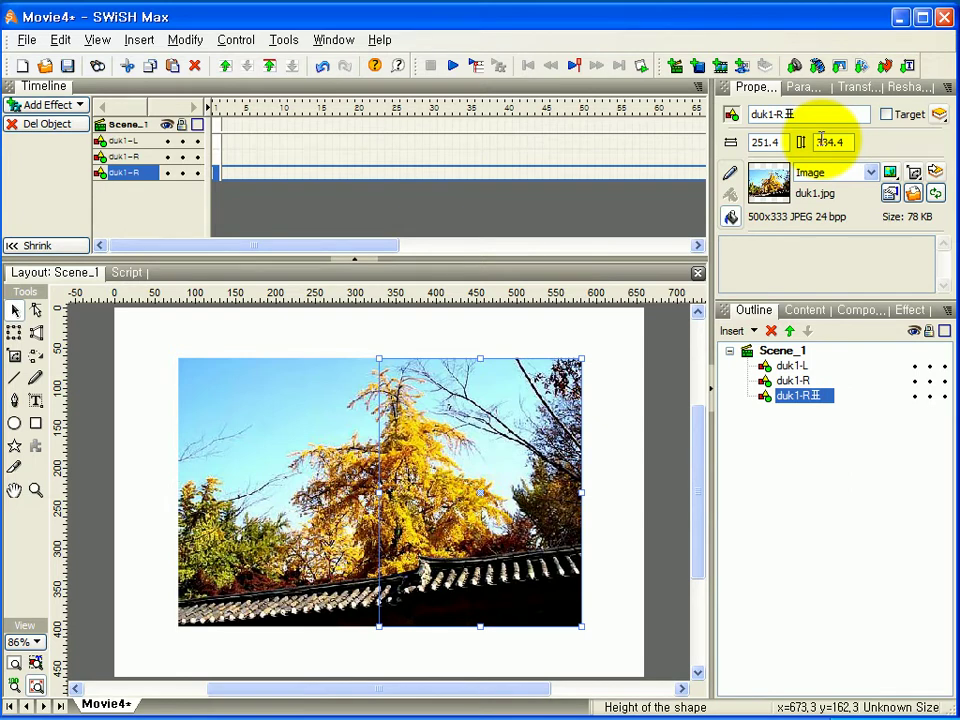
click(815, 396)
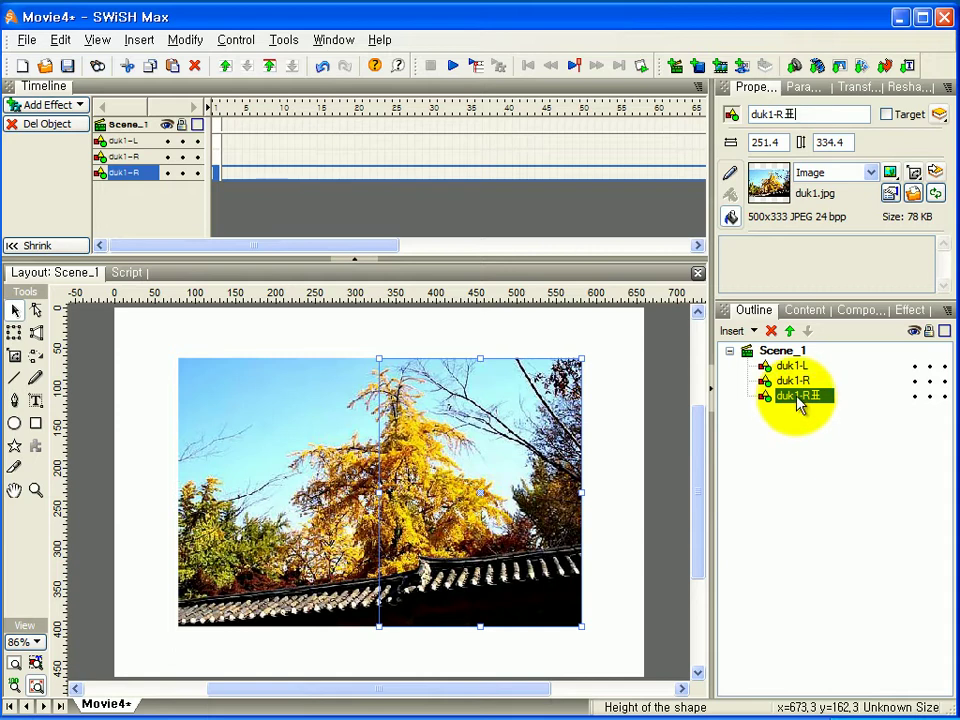
Flip duk1-L horizontally and set its x position to 455 so it covers the right page
click(788, 367)
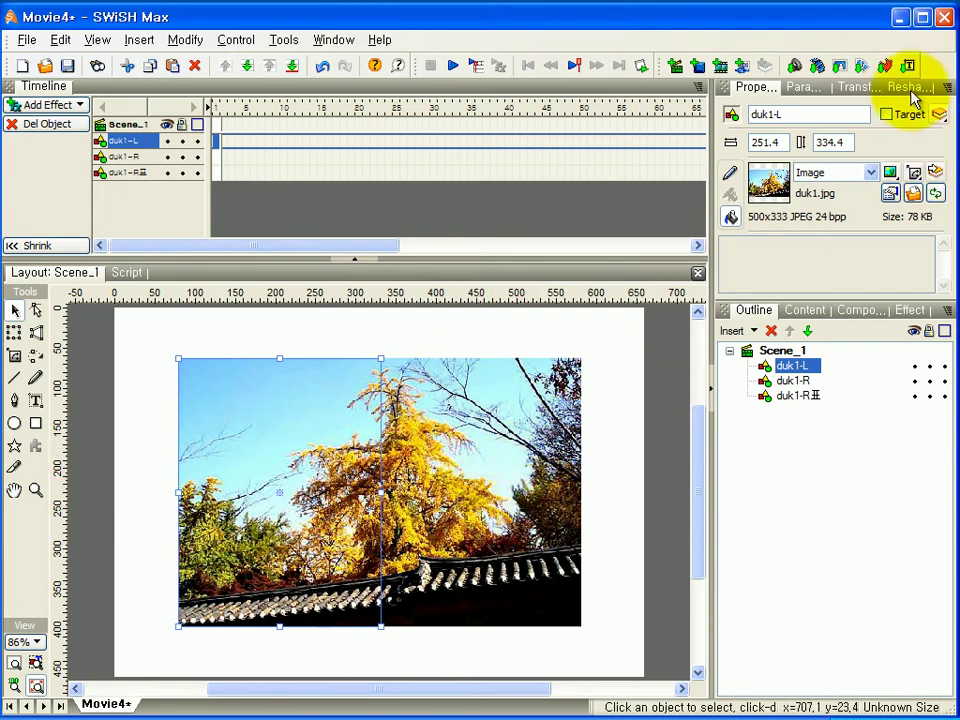
click(908, 88)
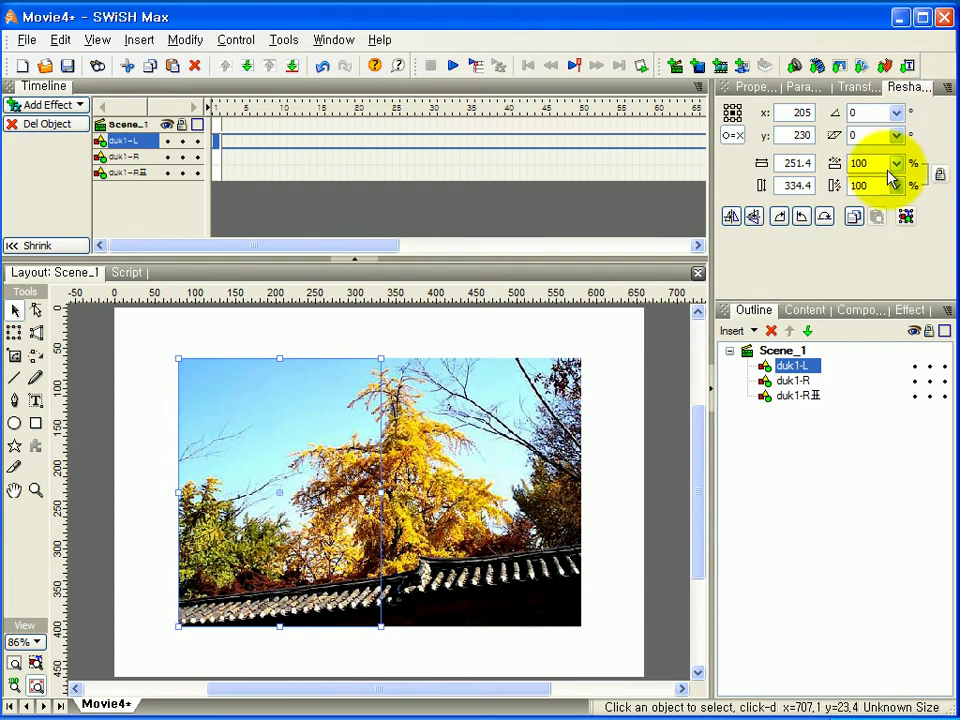
click(731, 220)
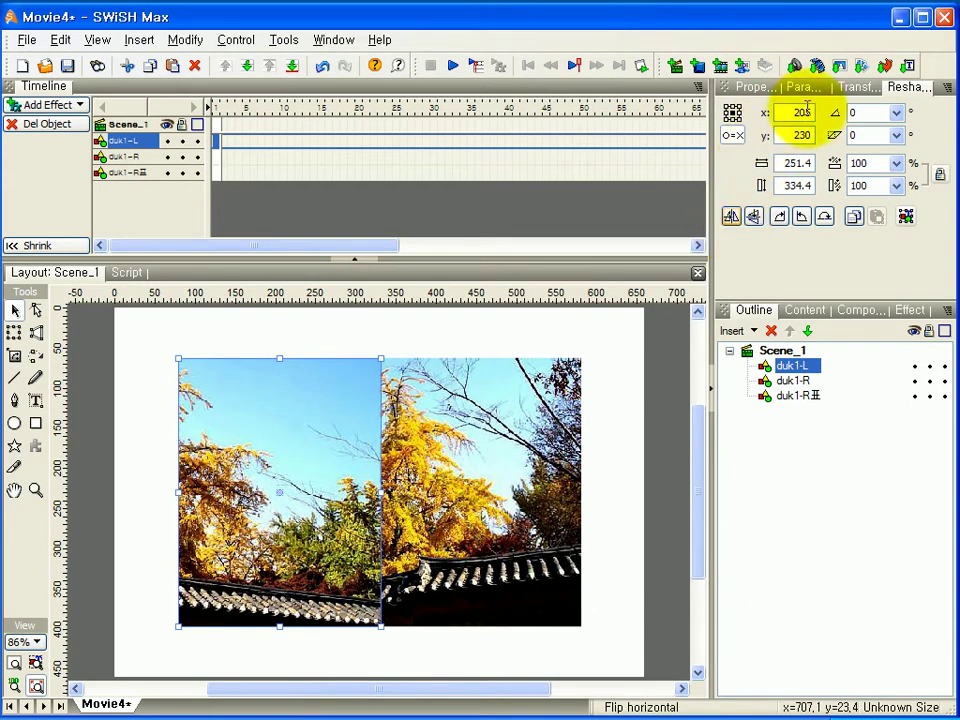
double_click(793, 112)
text(455)
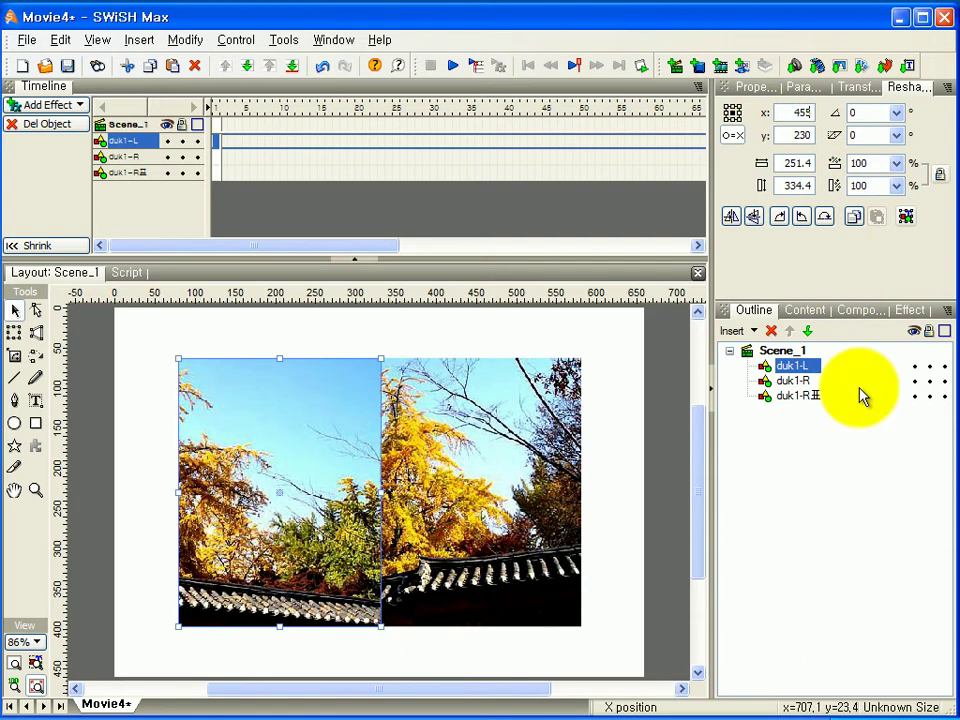
key(Return)
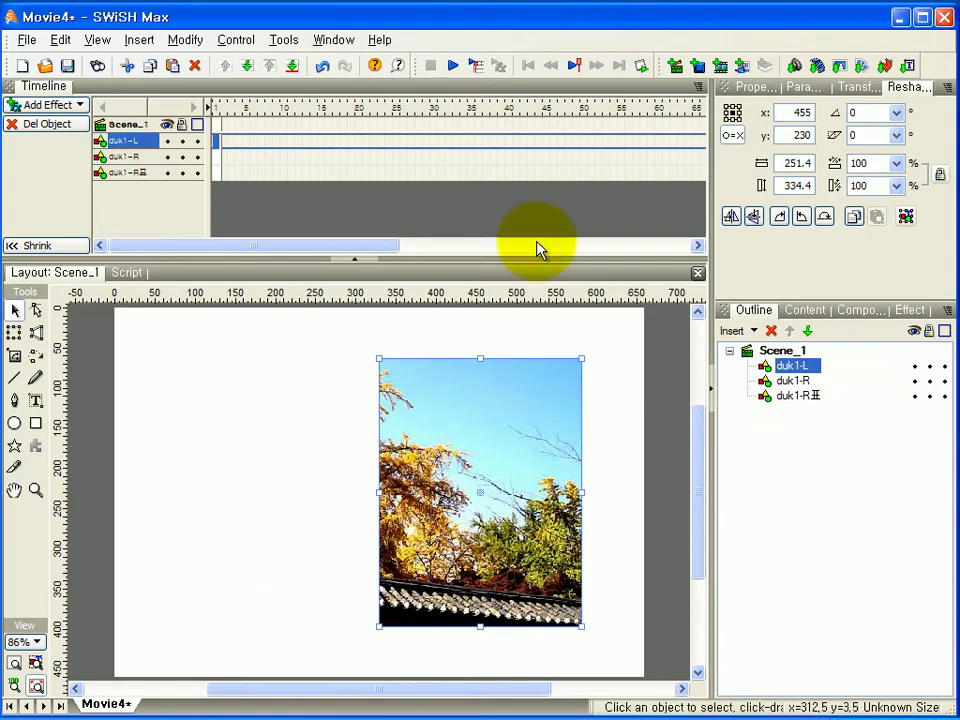
Set the reference point of duk1-L, duk1-R and duk1-R표 together to the middle of their left edge
click(476, 414)
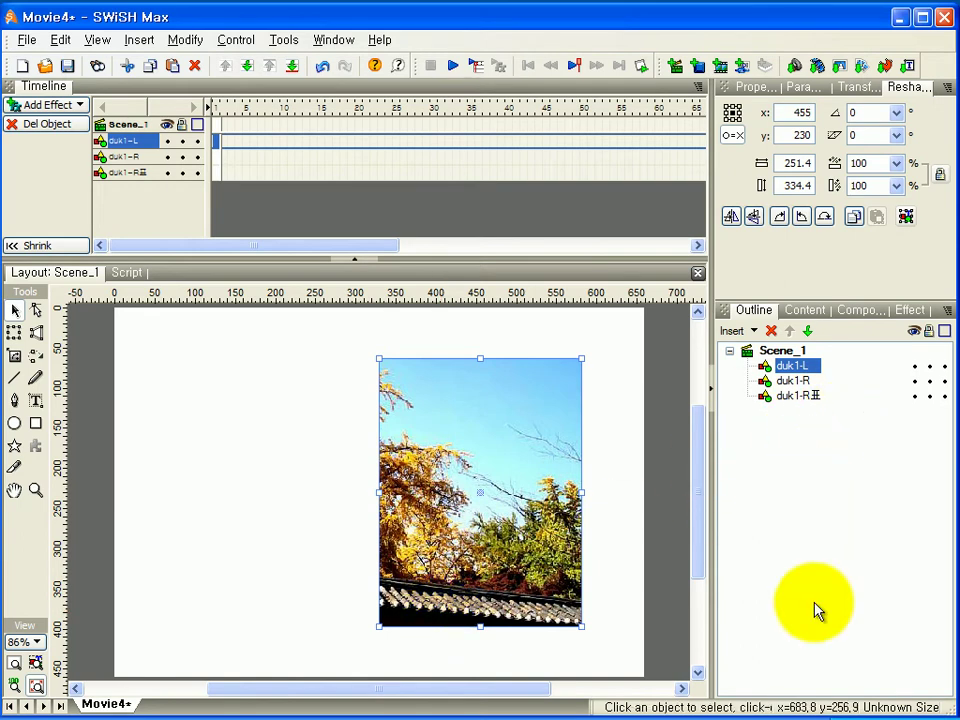
shift+click(782, 397)
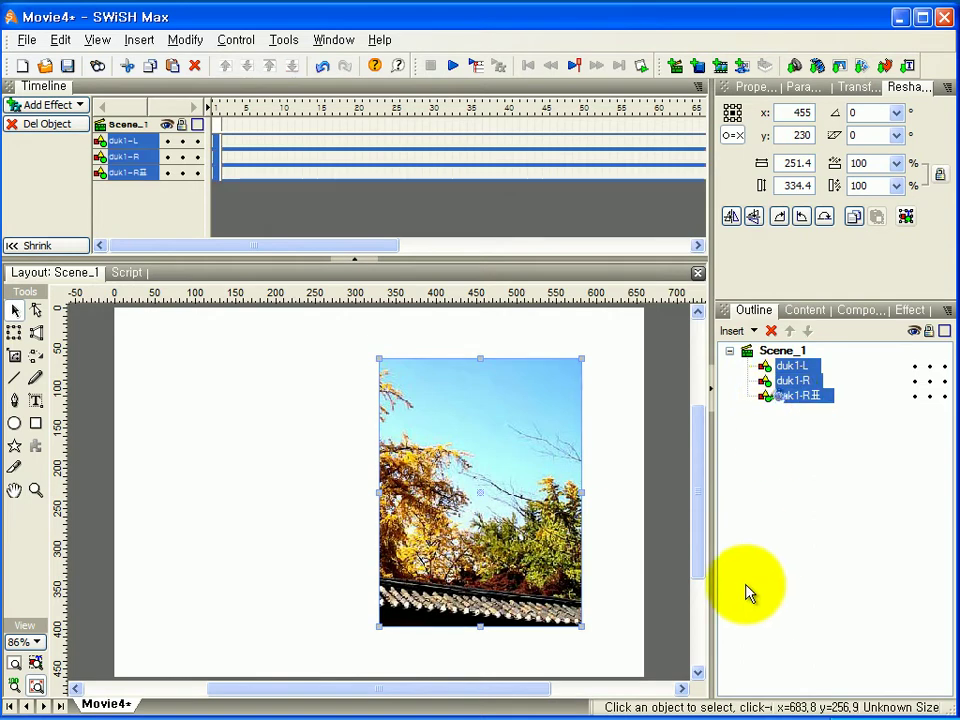
click(729, 112)
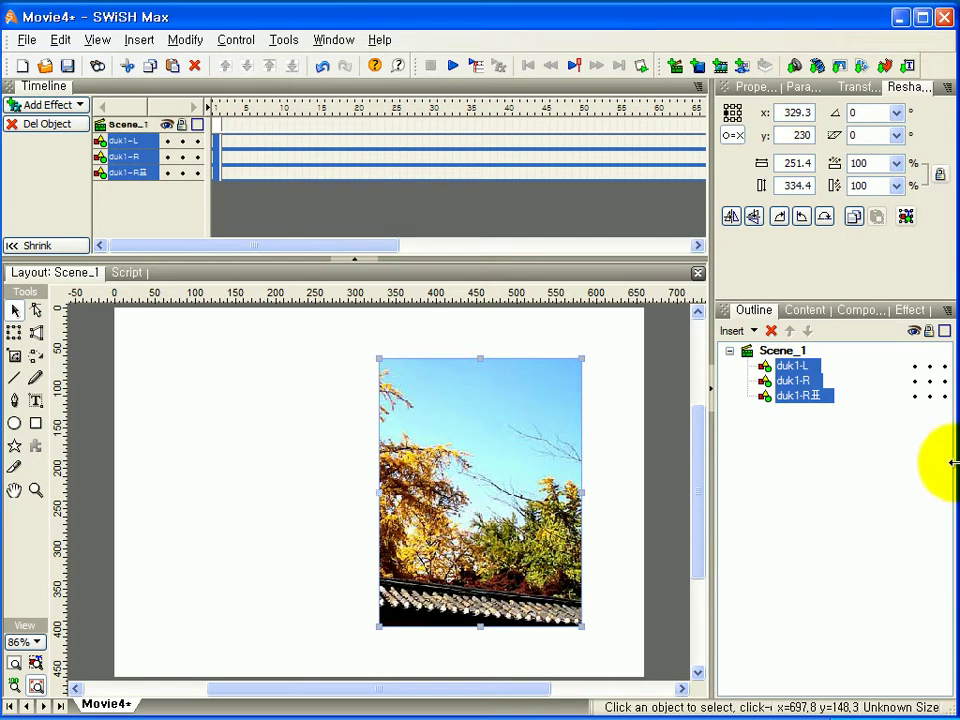
Insert a keyframe for duk1-L at frame 60, giving it a 60-frame Move effect
click(794, 367)
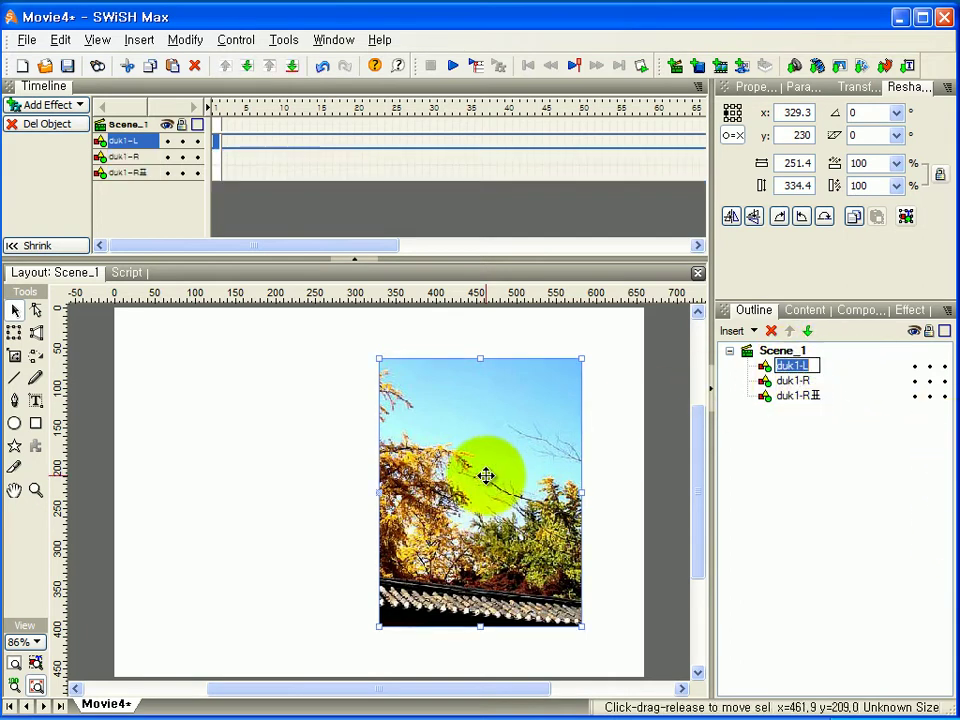
click(794, 367)
click(797, 382)
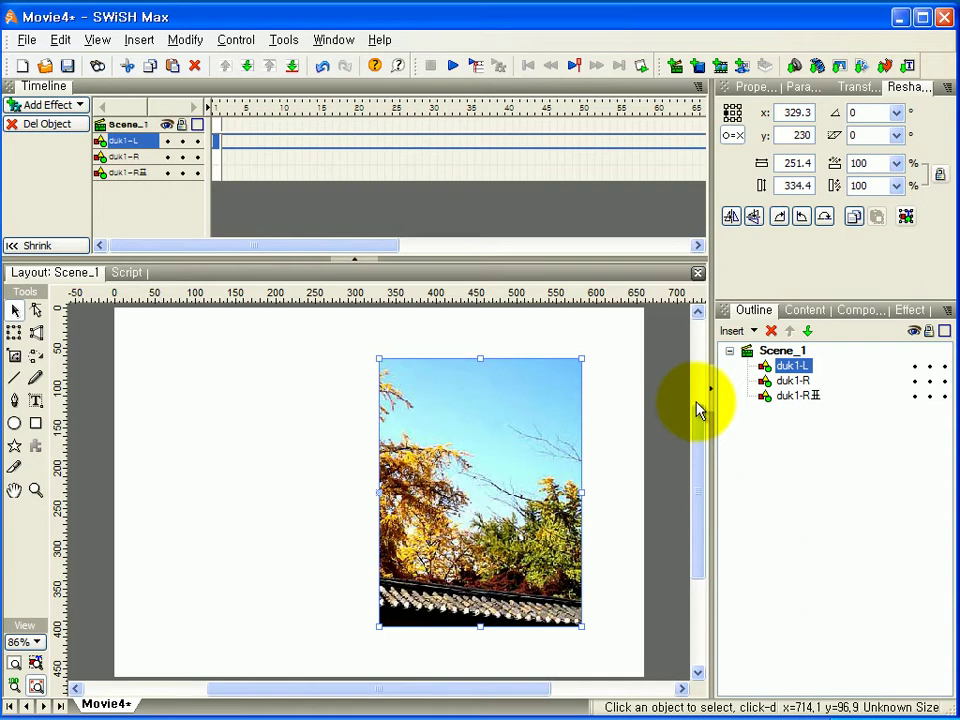
drag(364, 248, 447, 253)
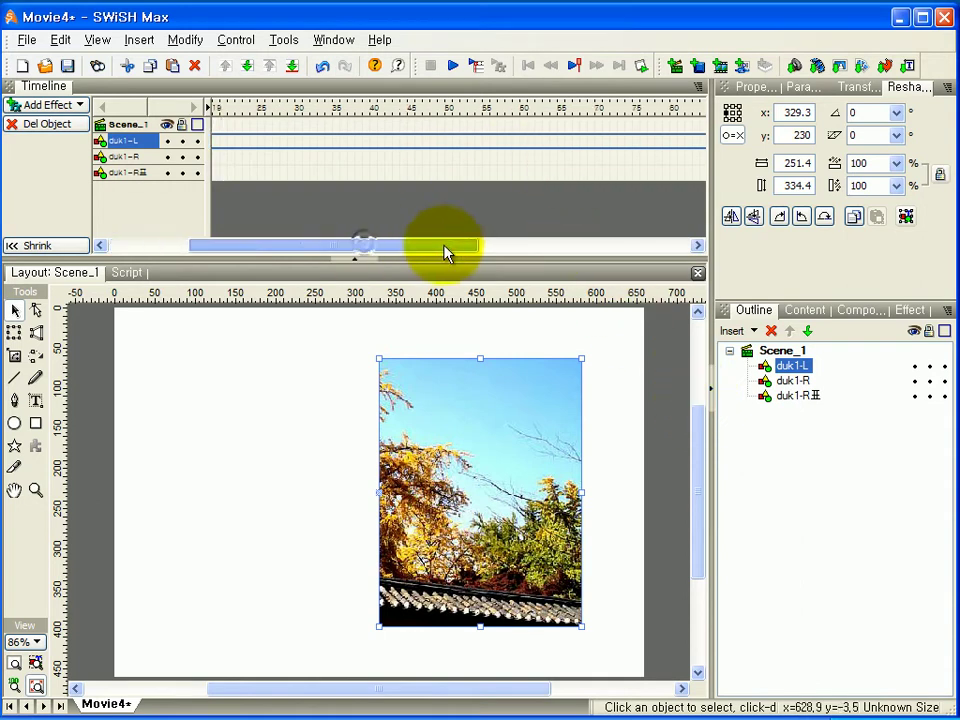
click(527, 146)
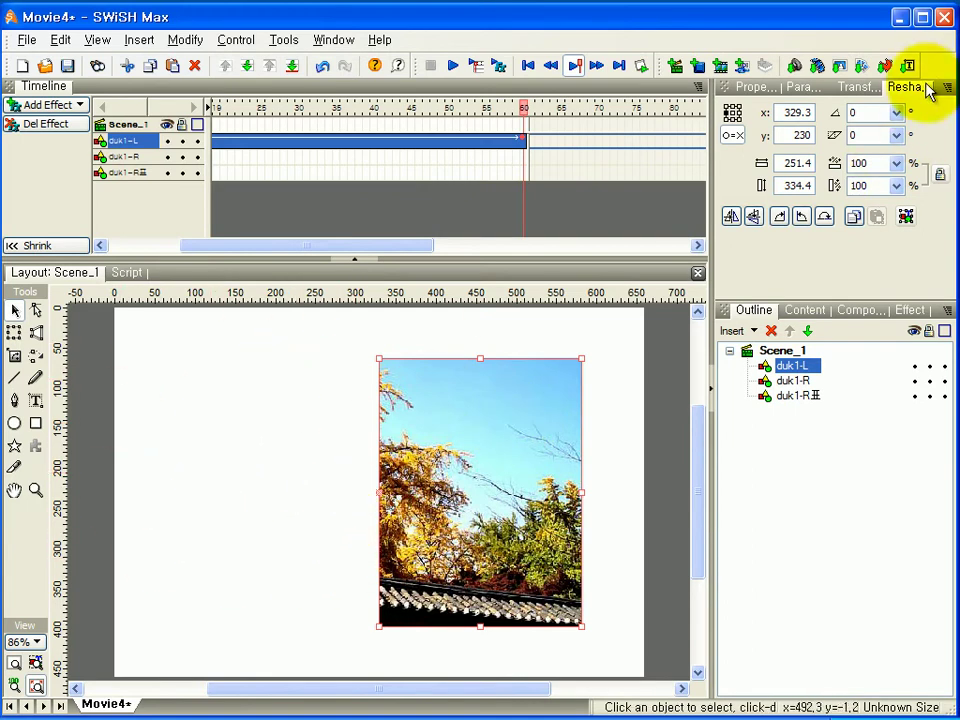
Set duk1-L's rotation to -180° and its y-axis skew to 180° at frame 60
click(856, 90)
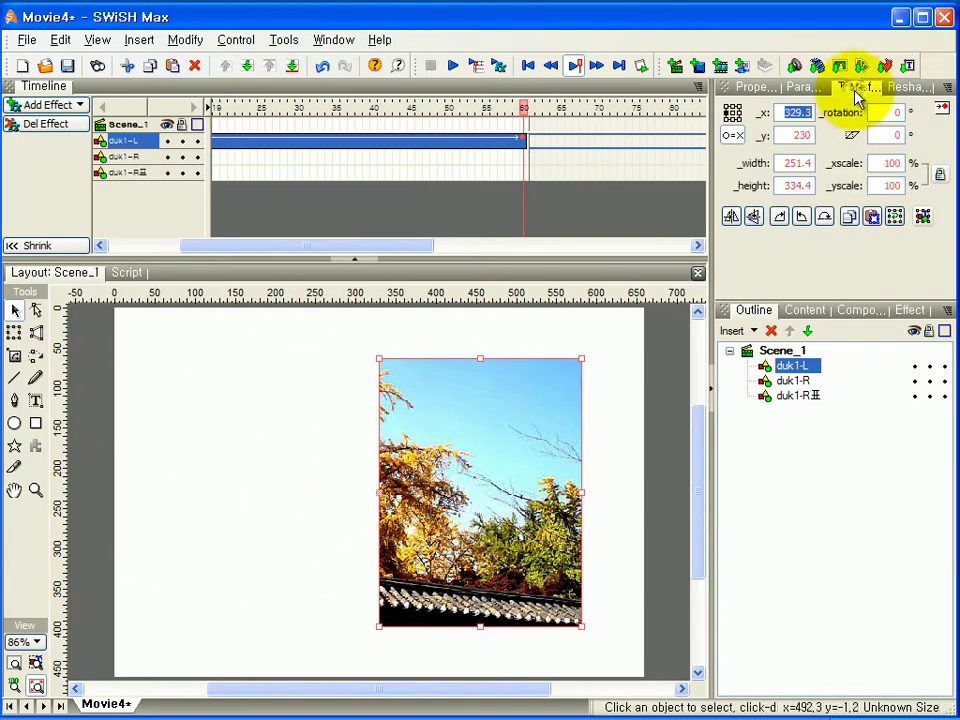
click(905, 90)
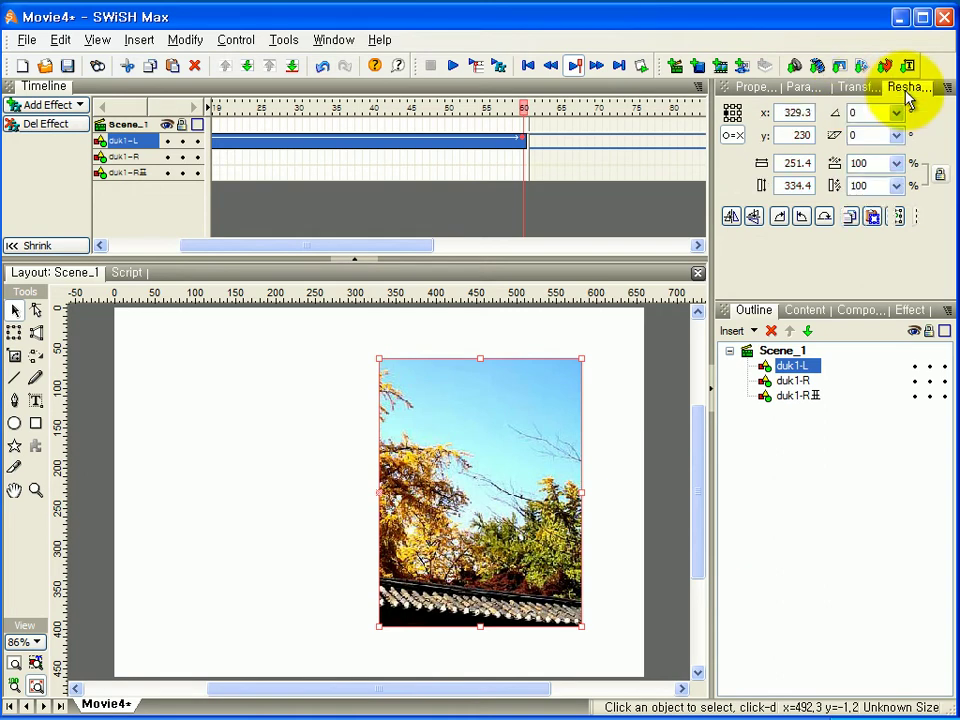
click(845, 92)
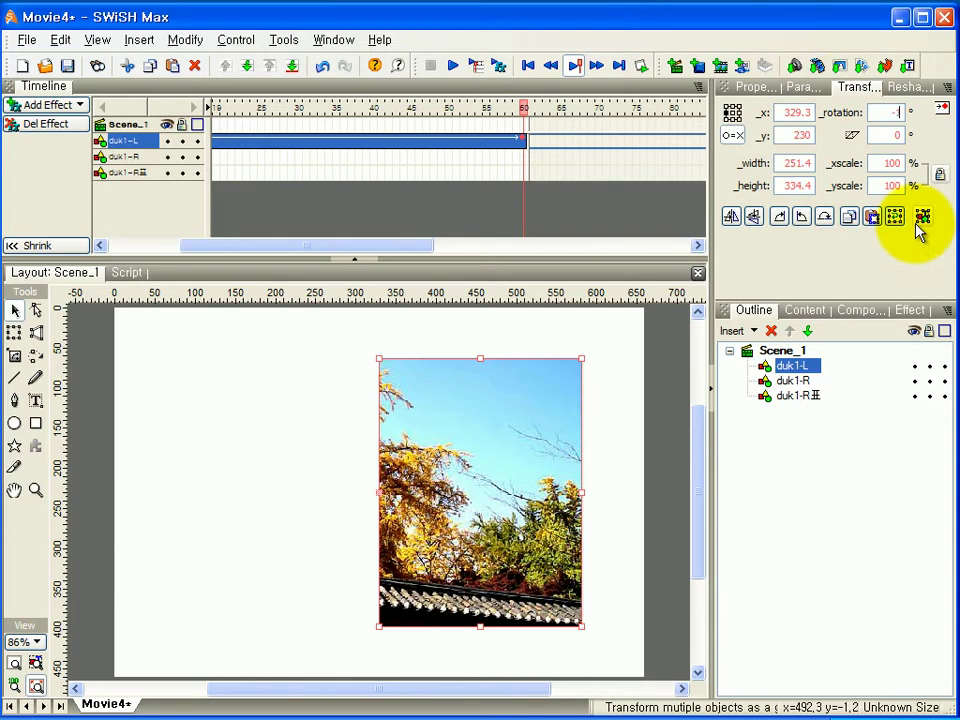
click(895, 132)
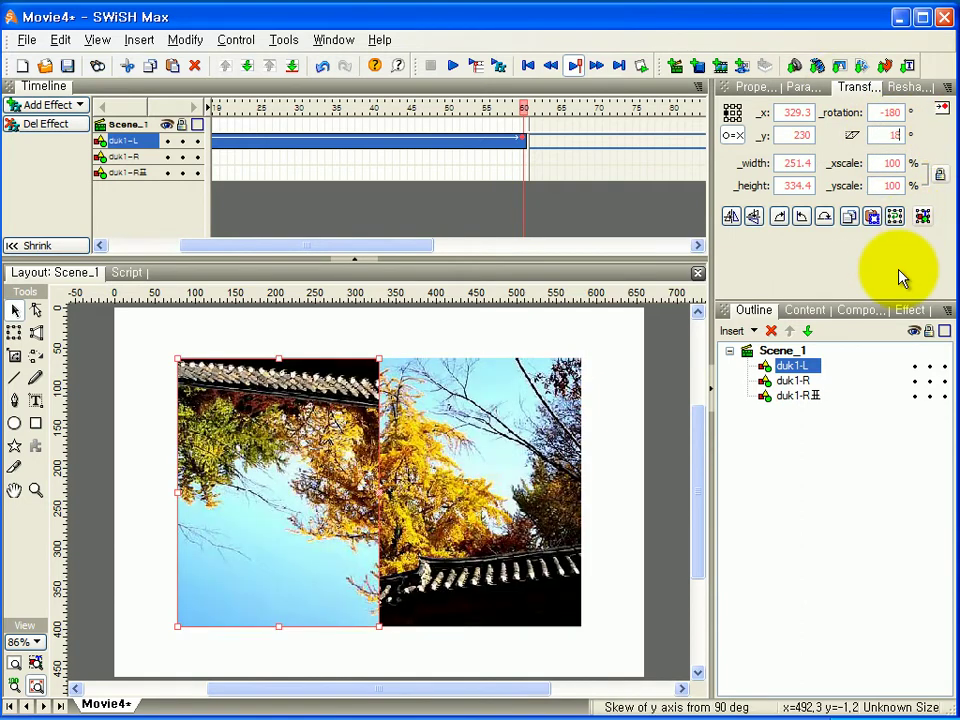
key(Return)
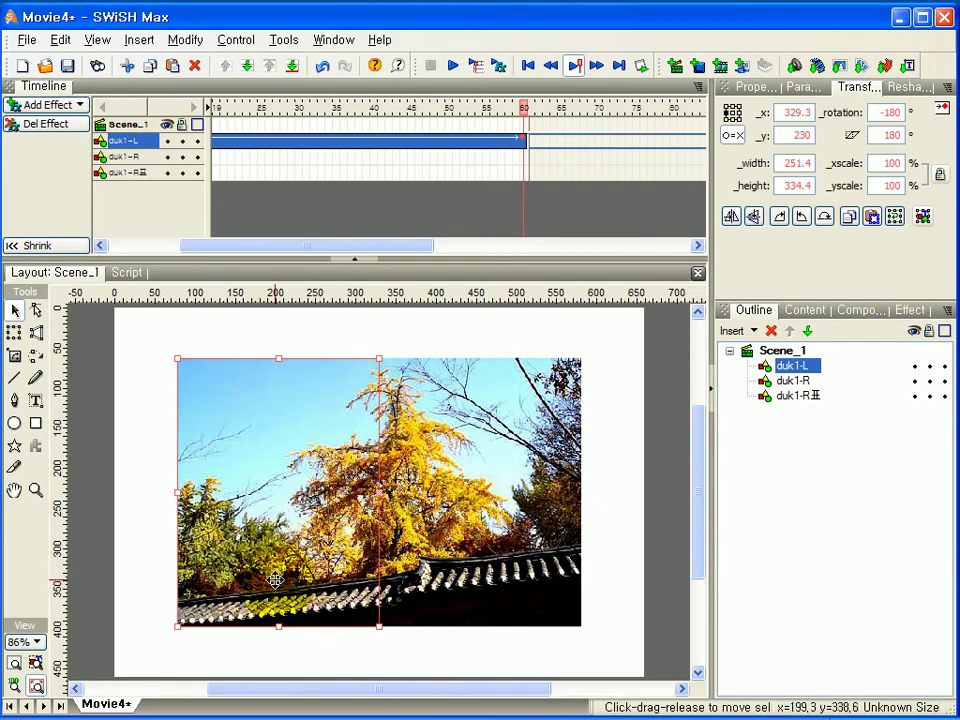
Add a Place effect to duk1-R at frame 1
click(791, 386)
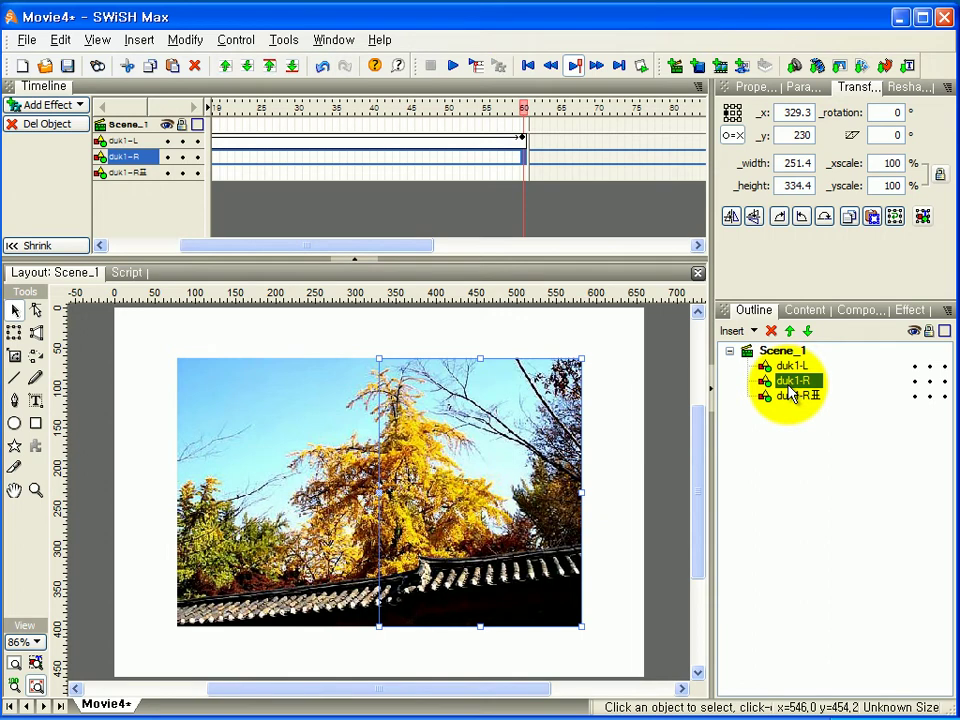
drag(414, 247, 306, 248)
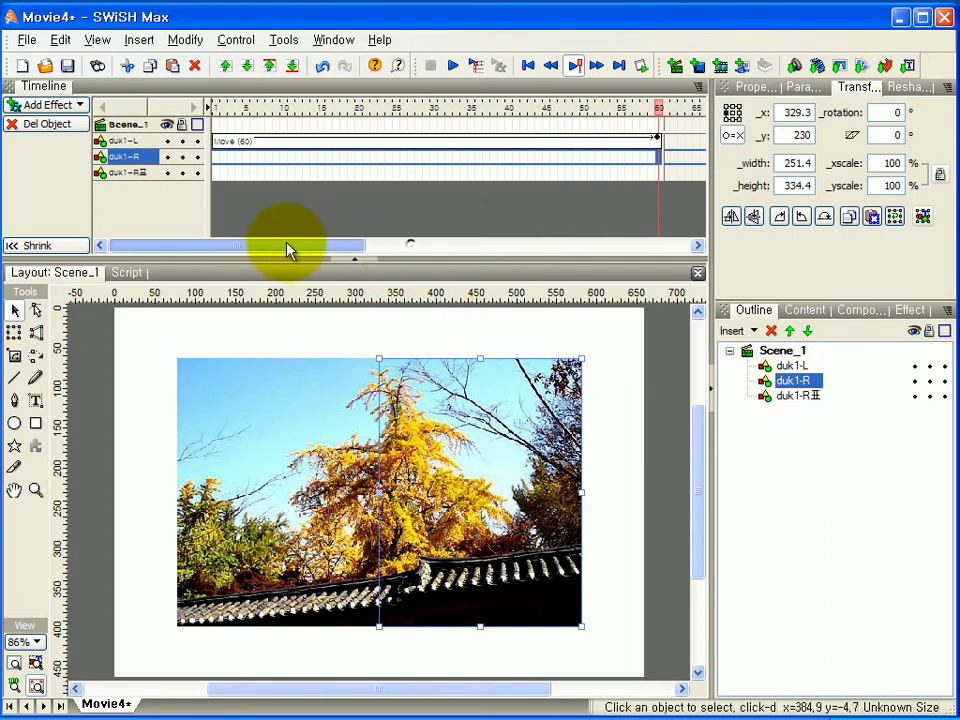
click(214, 158)
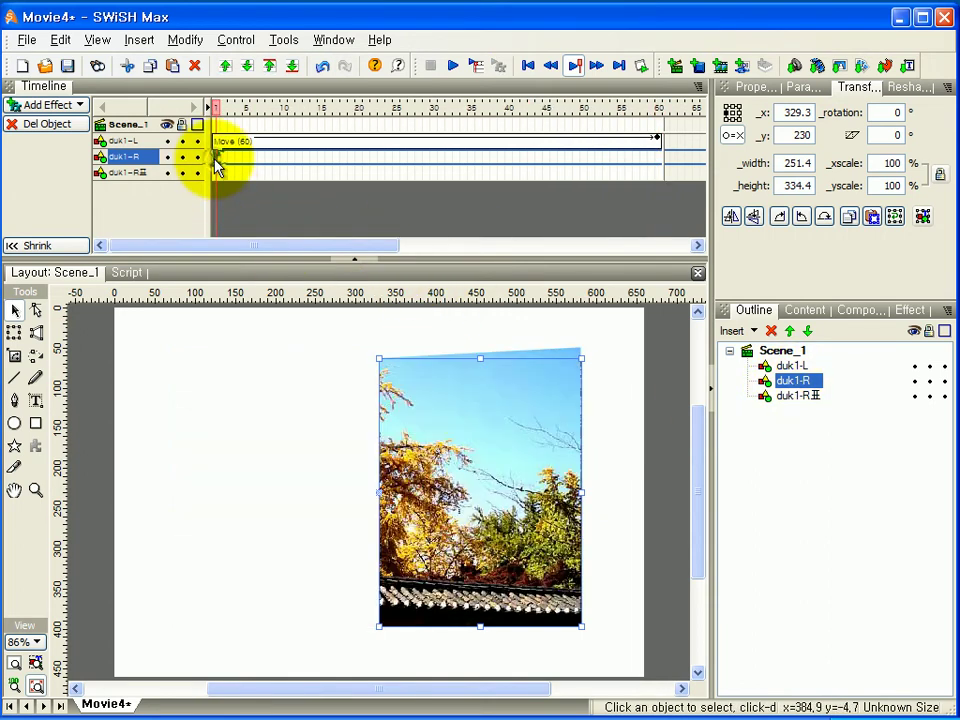
right_click(214, 158)
click(240, 313)
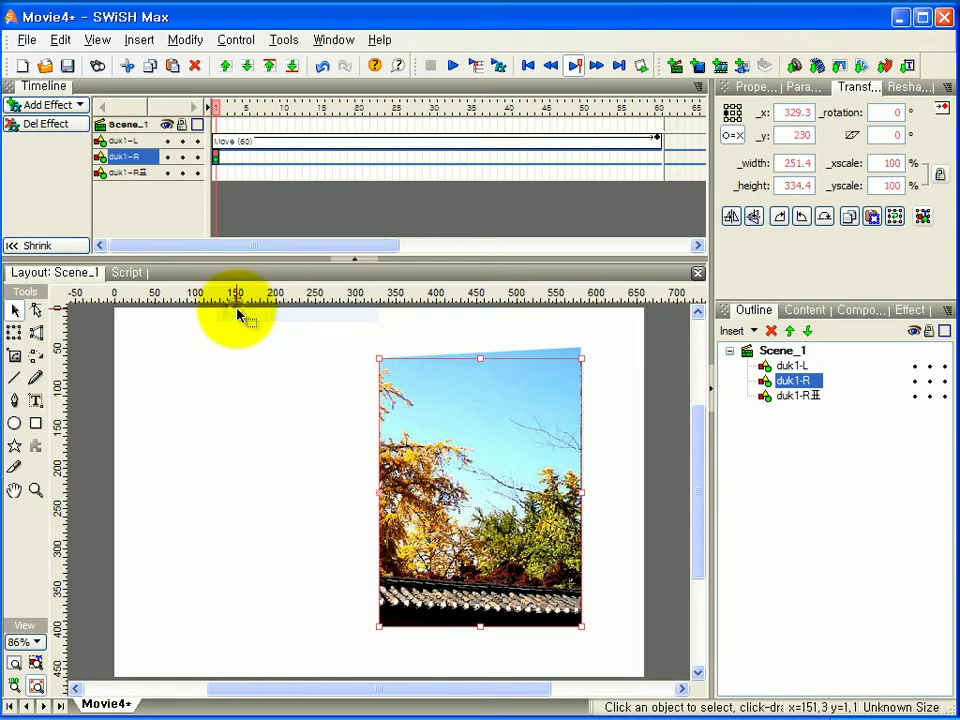
Add a Remove effect to duk1-R at frame 101
drag(204, 249, 454, 253)
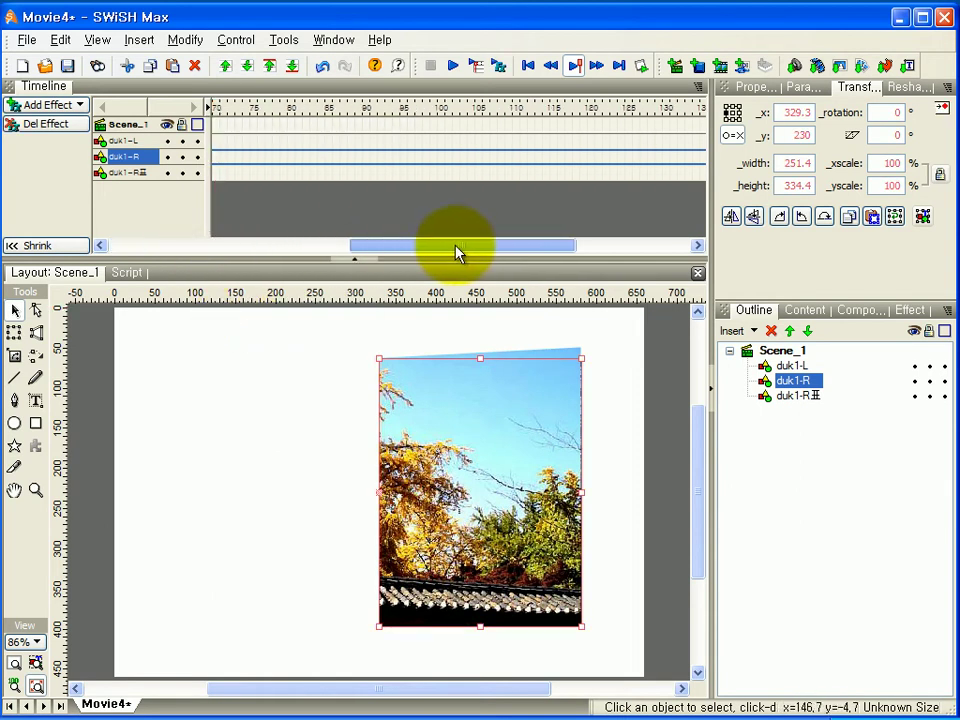
click(448, 157)
right_click(448, 157)
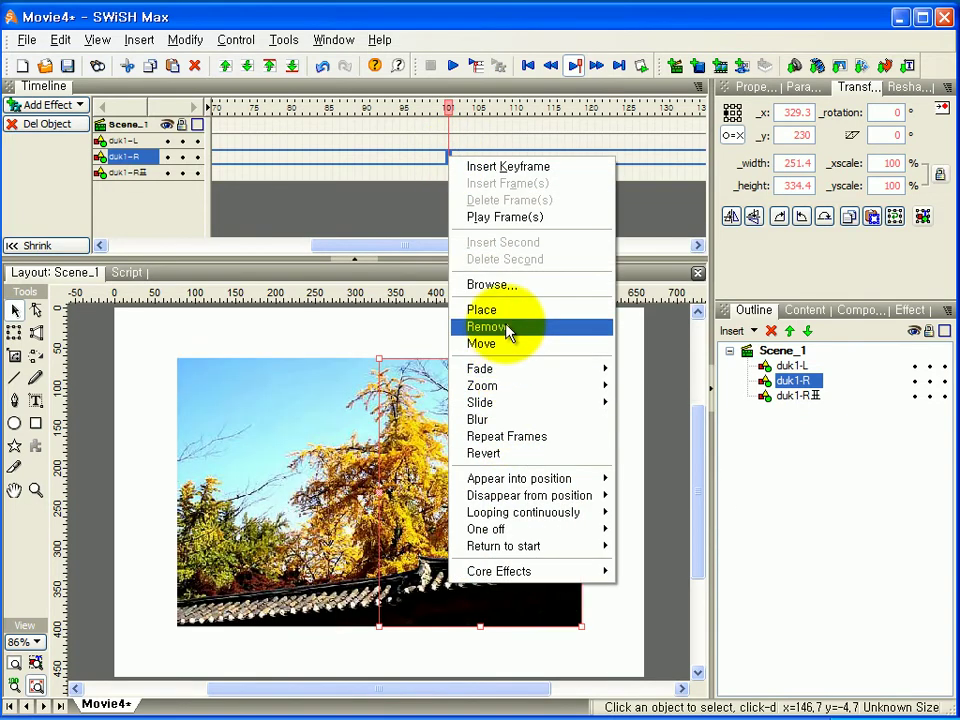
click(508, 330)
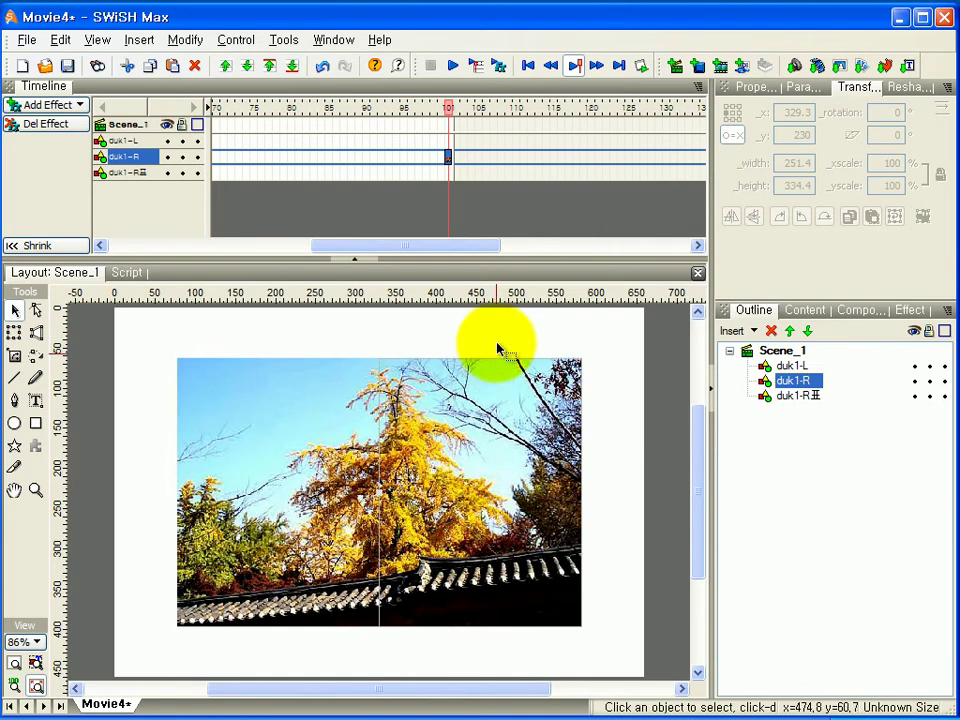
Play the movie twice to check the page-turn animation, stopping playback each time
click(452, 67)
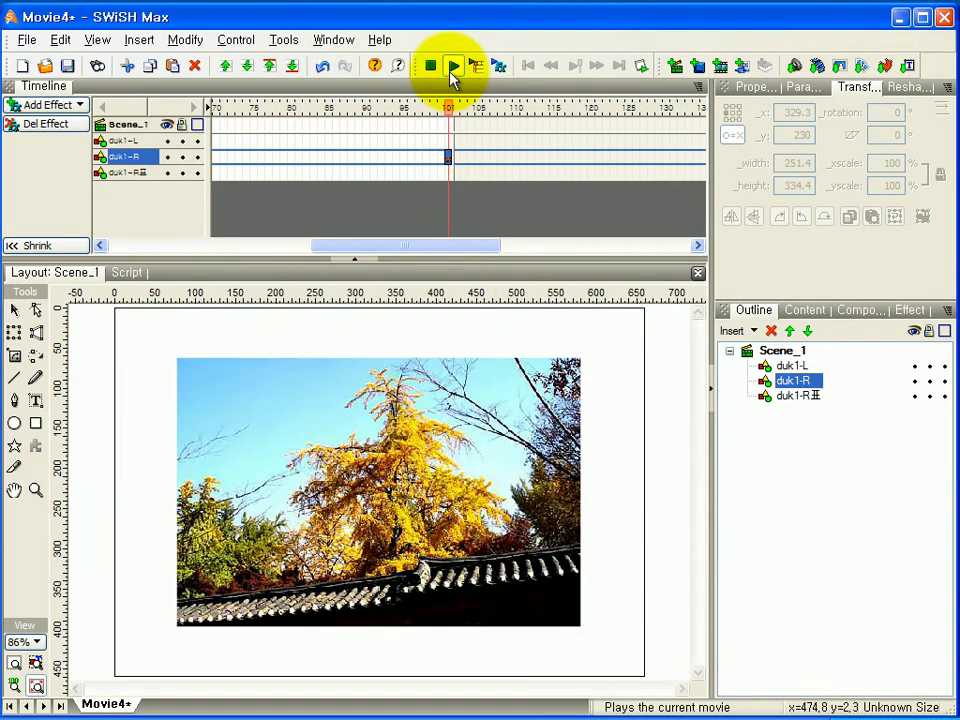
click(435, 70)
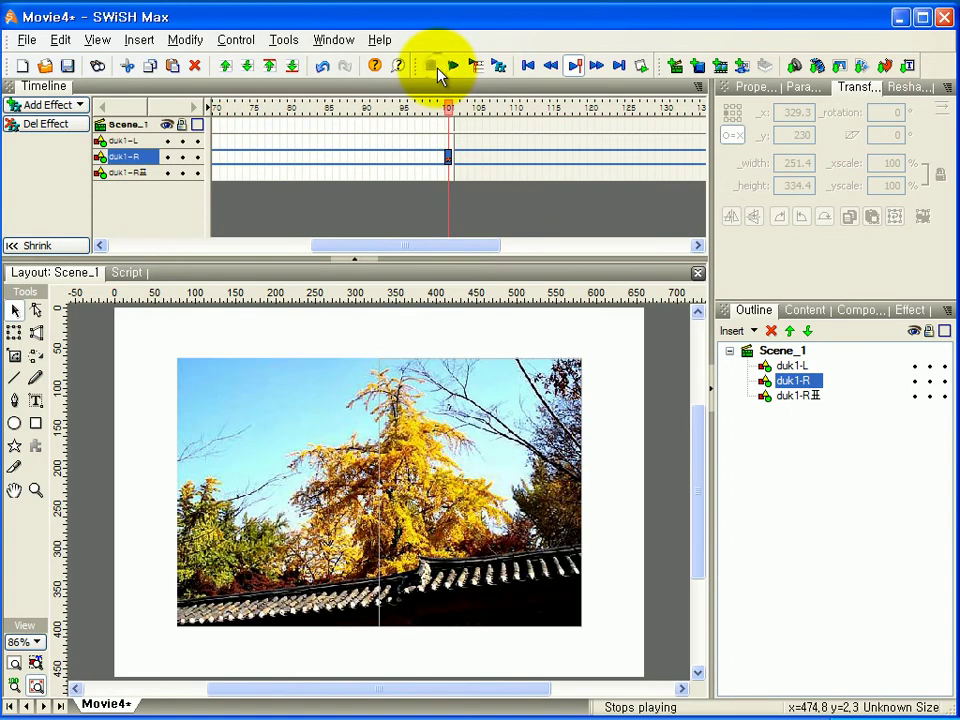
click(452, 68)
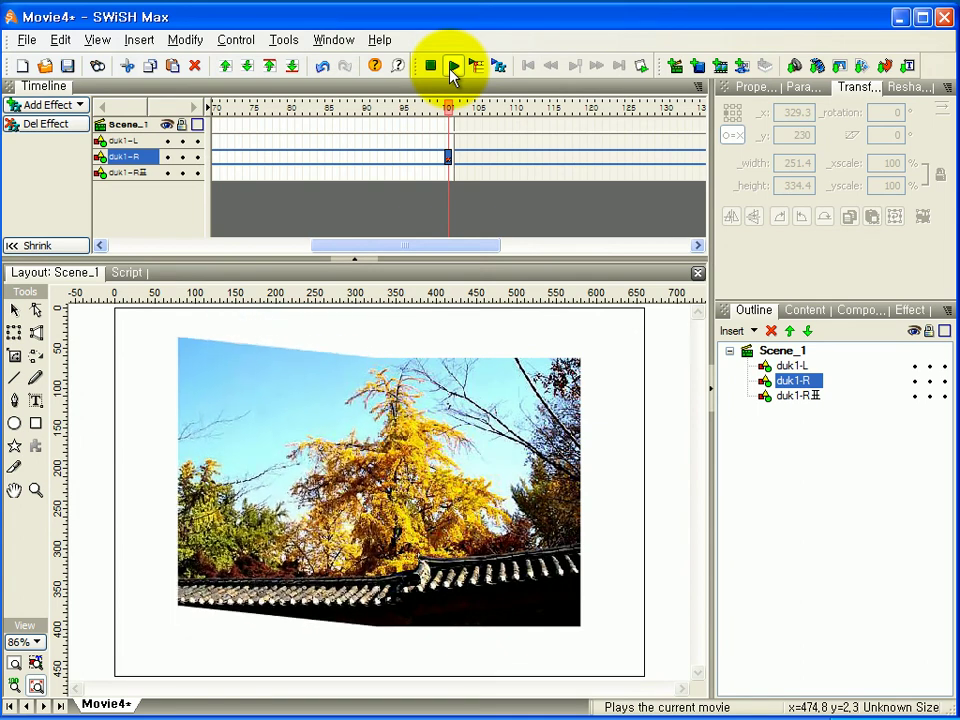
click(436, 68)
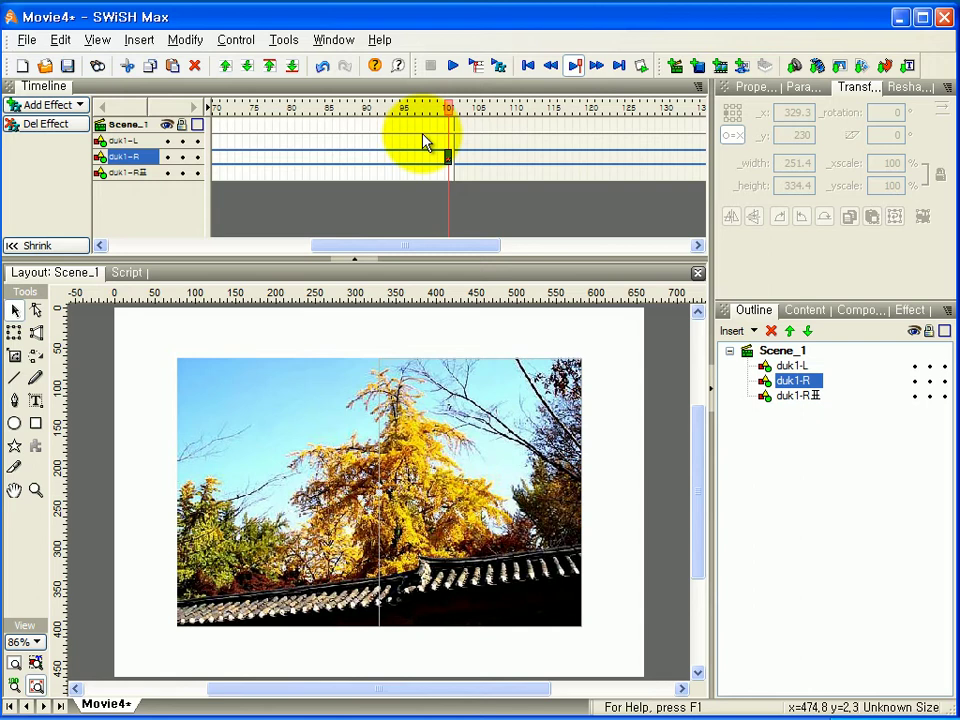
click(796, 367)
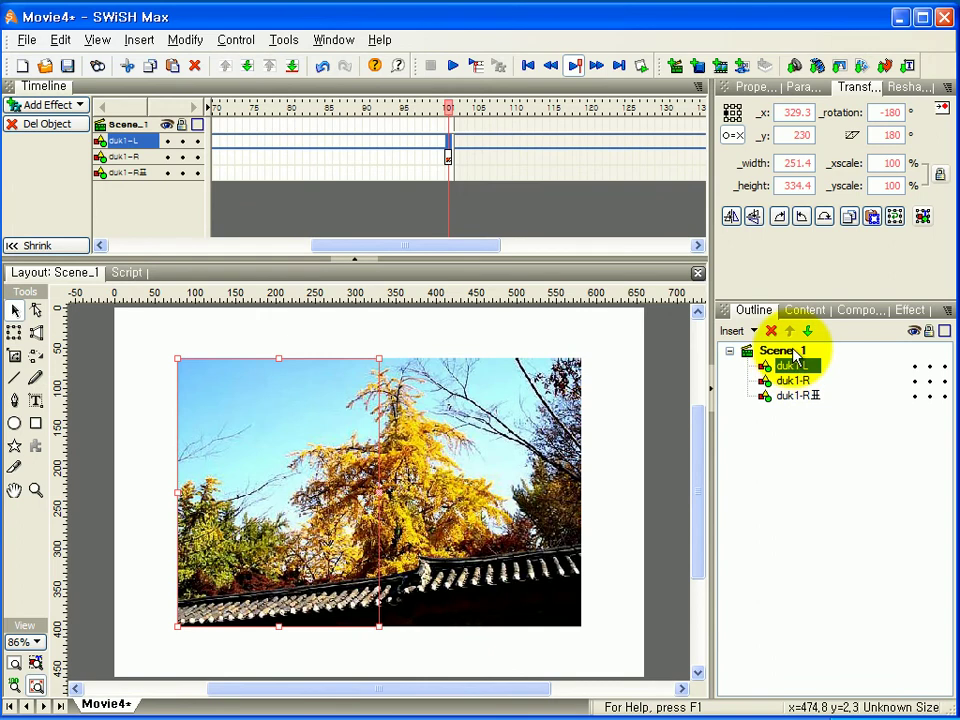
click(793, 354)
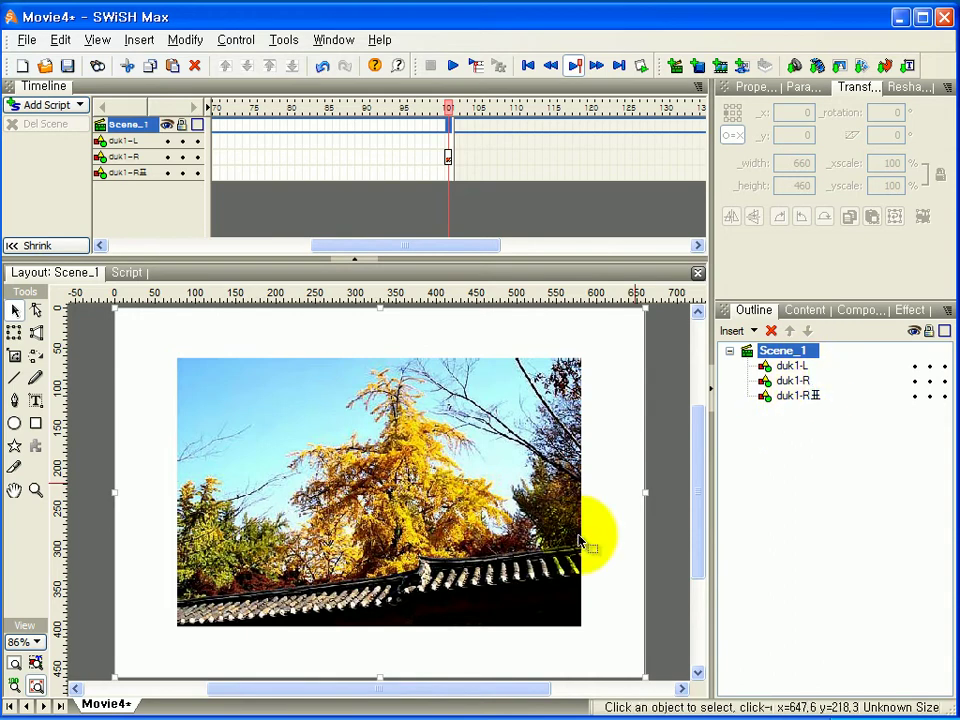
click(448, 158)
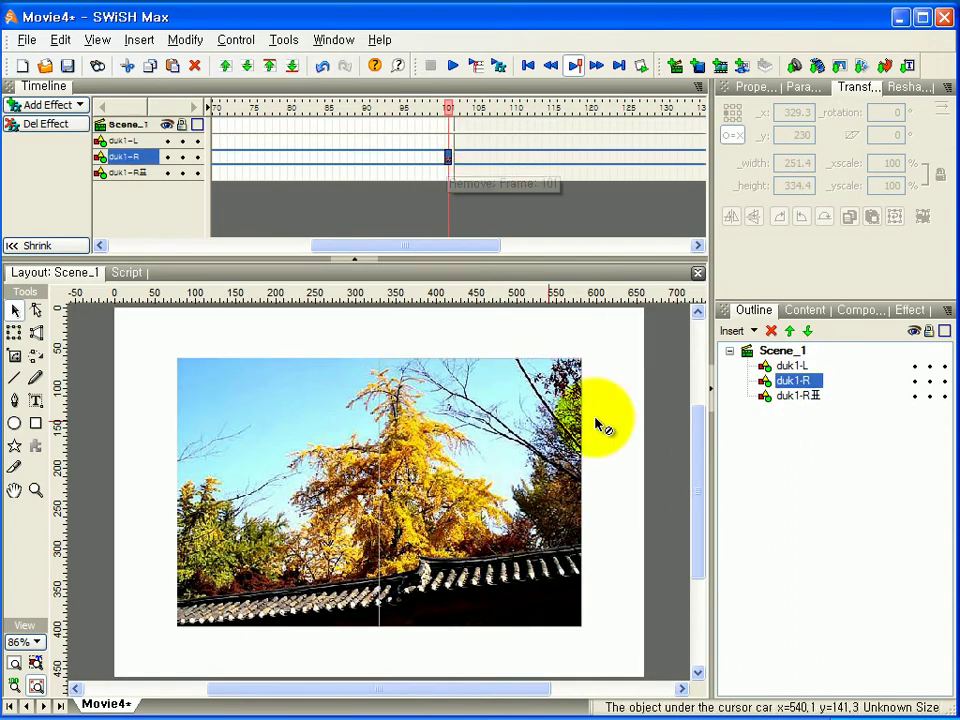
Return the timeline to its start and draw a solid-filled rectangle about 251 by 333 over the right-page picture in Scene_1
click(410, 108)
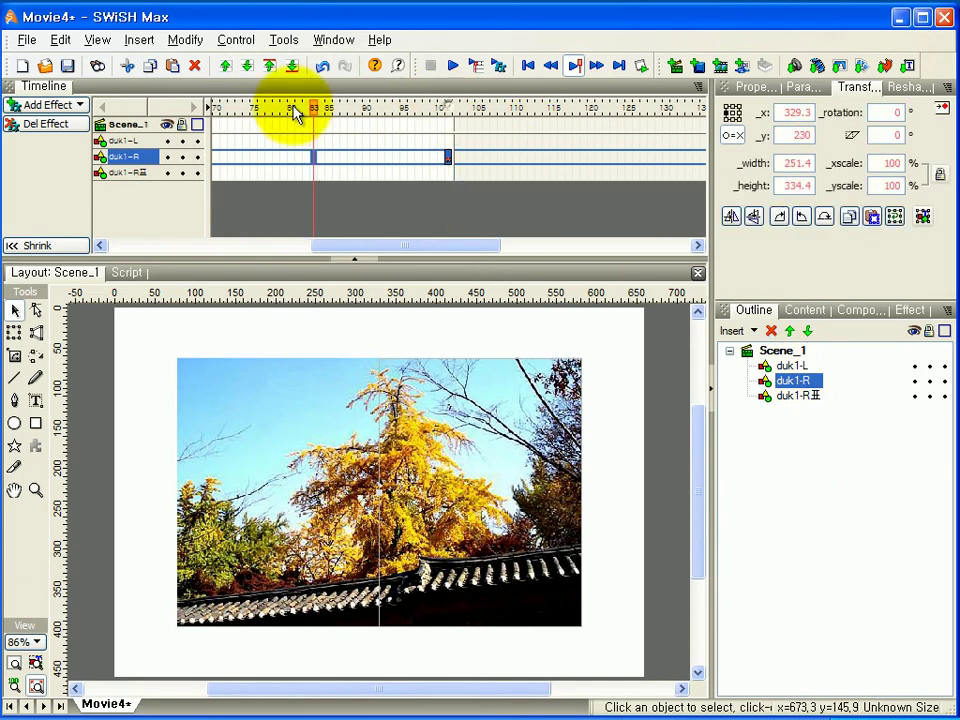
key(Return)
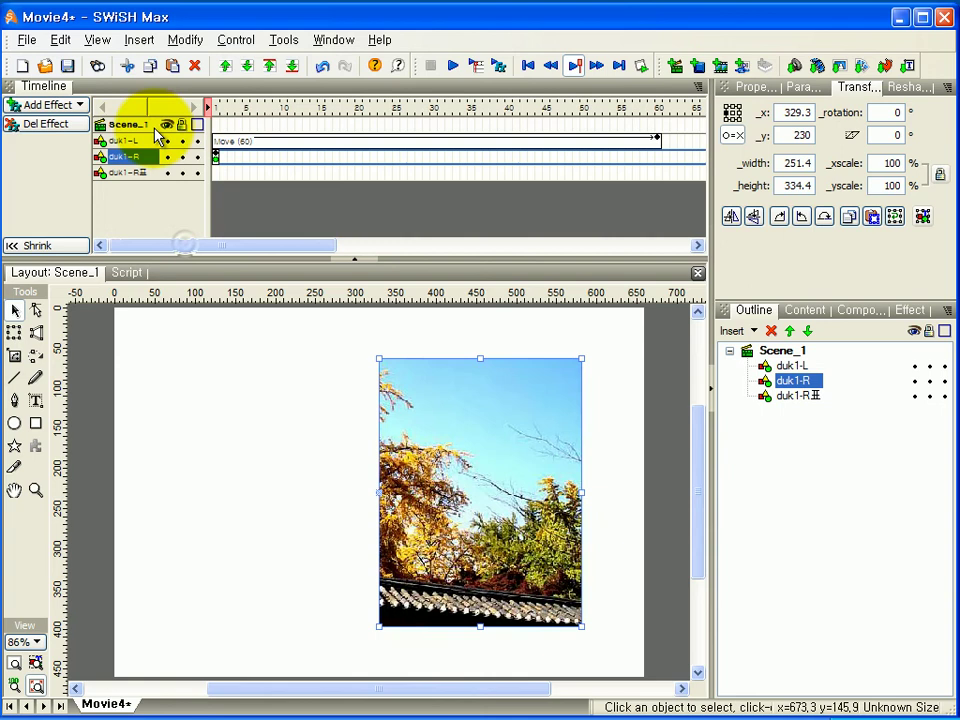
click(217, 110)
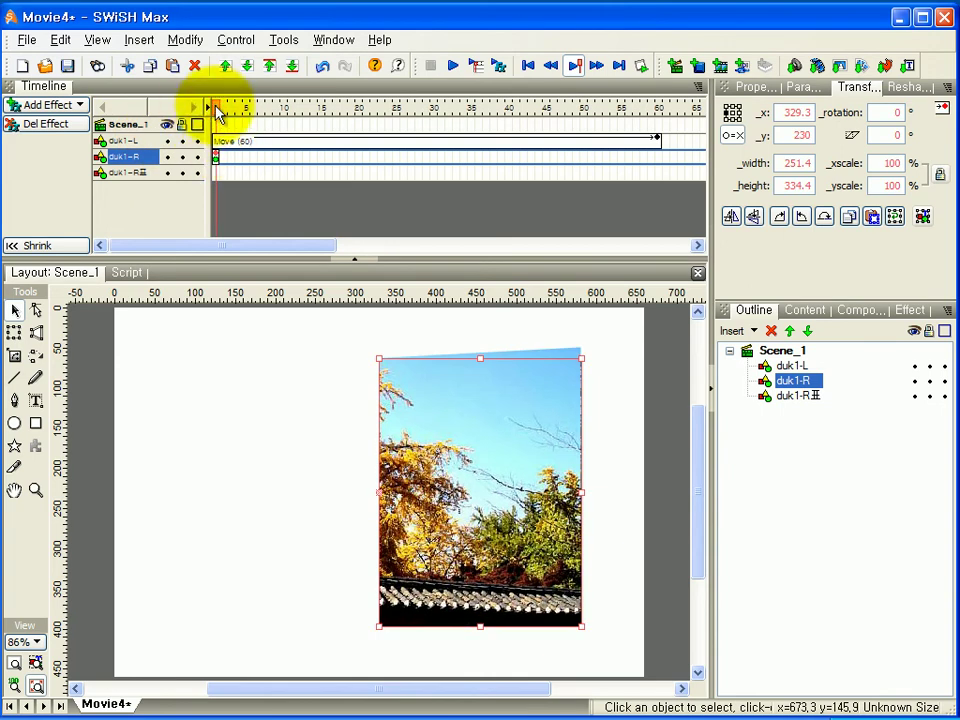
click(208, 108)
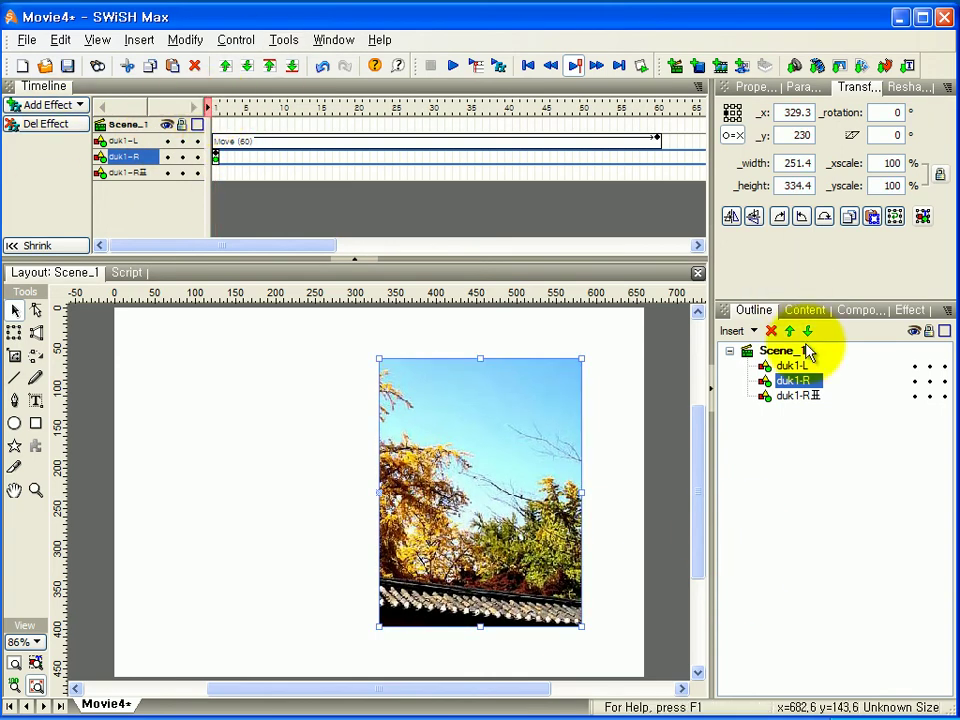
click(790, 352)
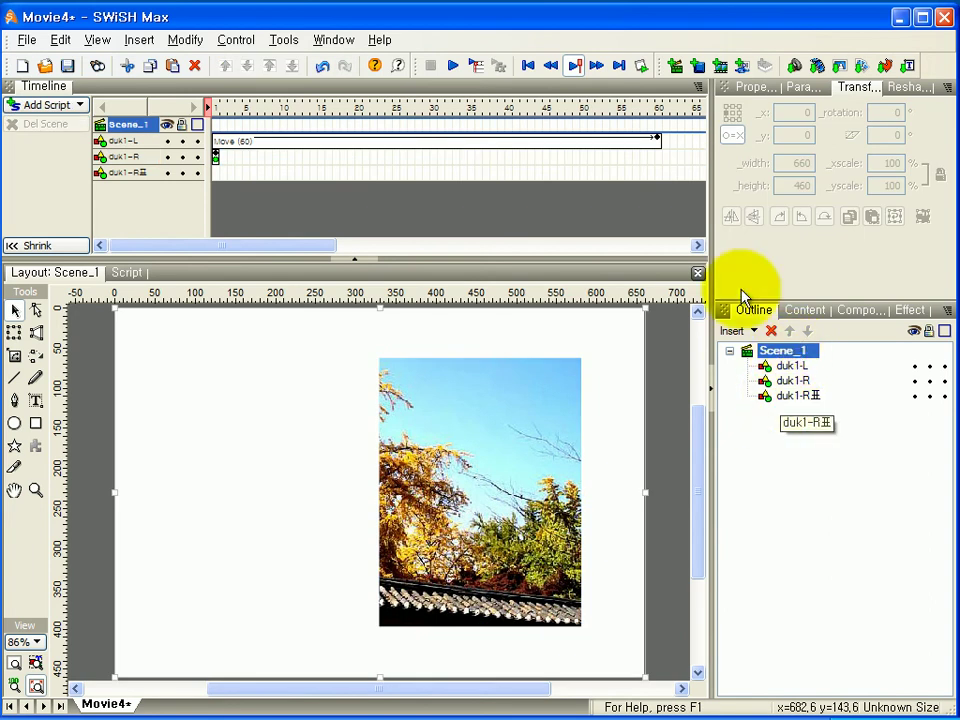
click(36, 423)
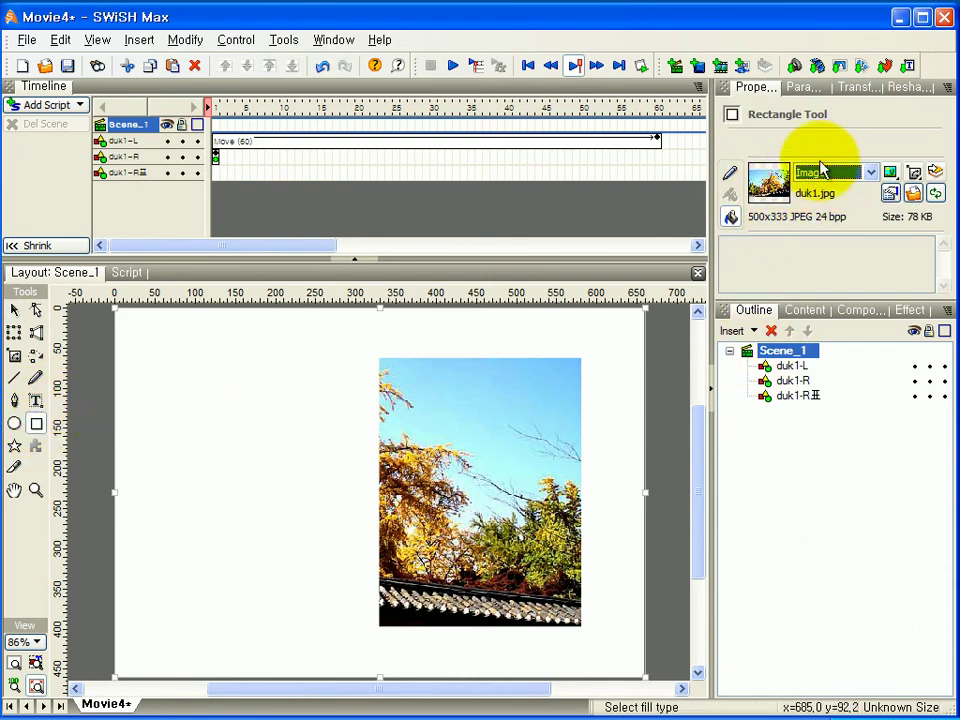
click(870, 172)
click(835, 199)
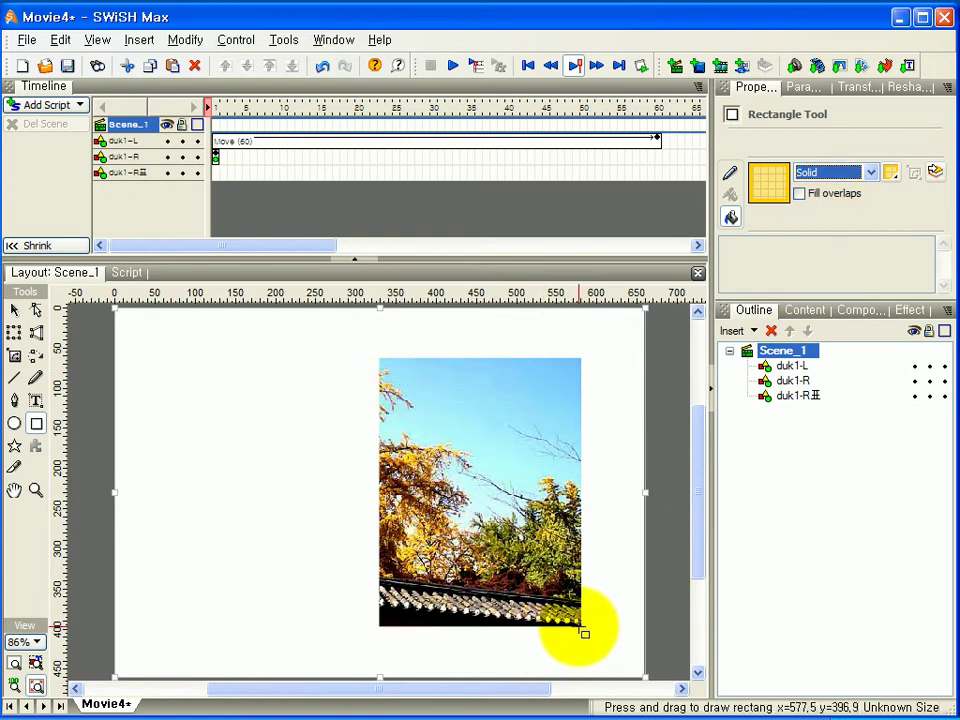
drag(582, 628, 378, 358)
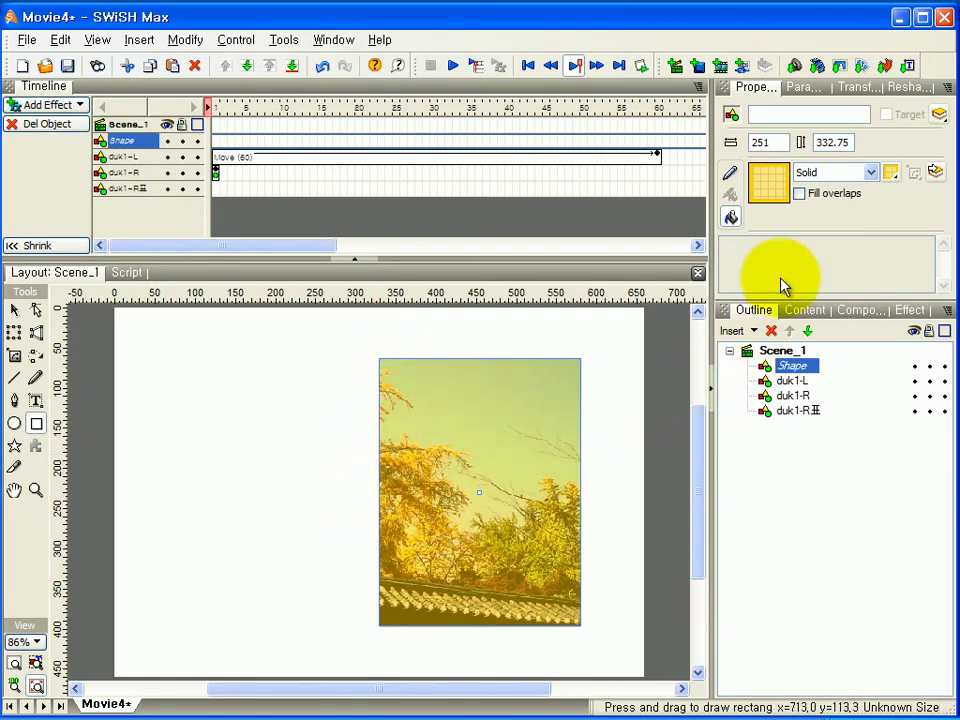
Set the new rectangle's unscaled width to 251.4 and height to 334.4
click(902, 89)
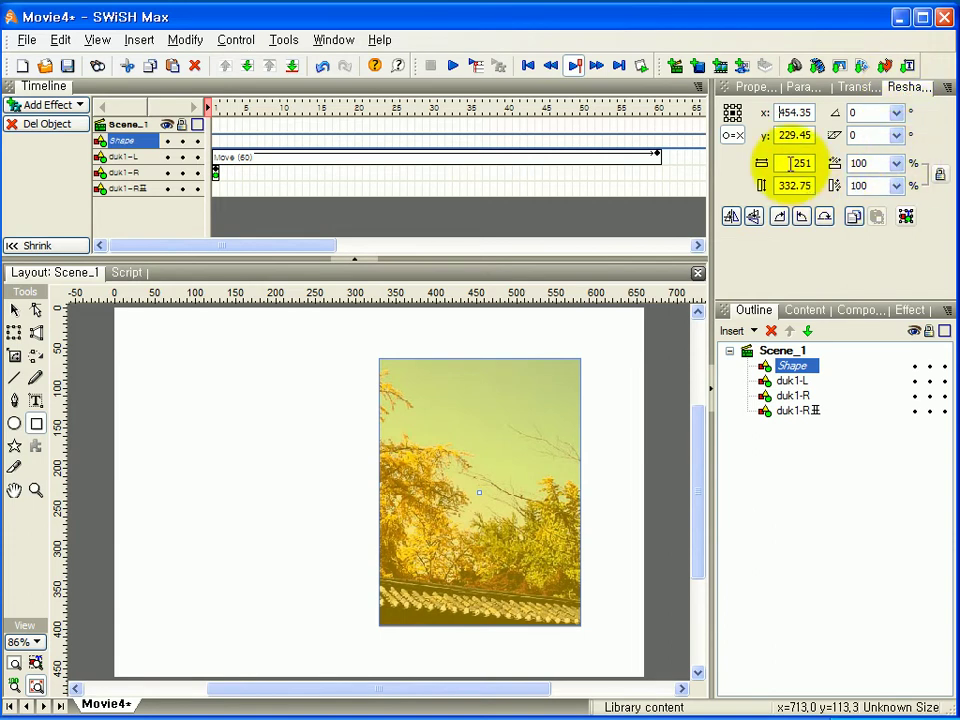
double_click(791, 163)
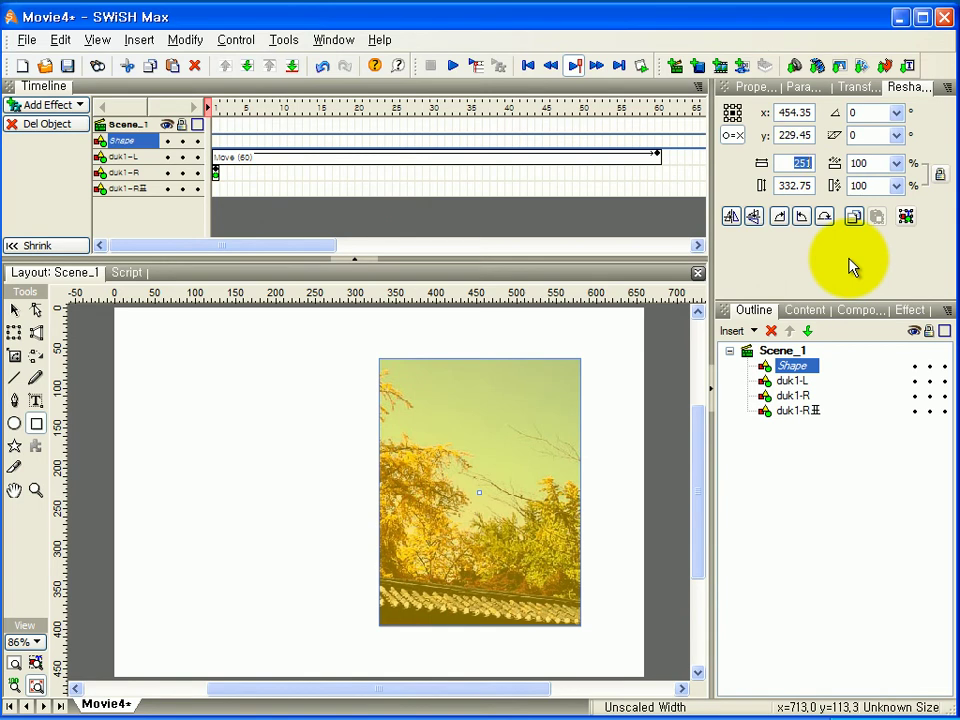
click(804, 163)
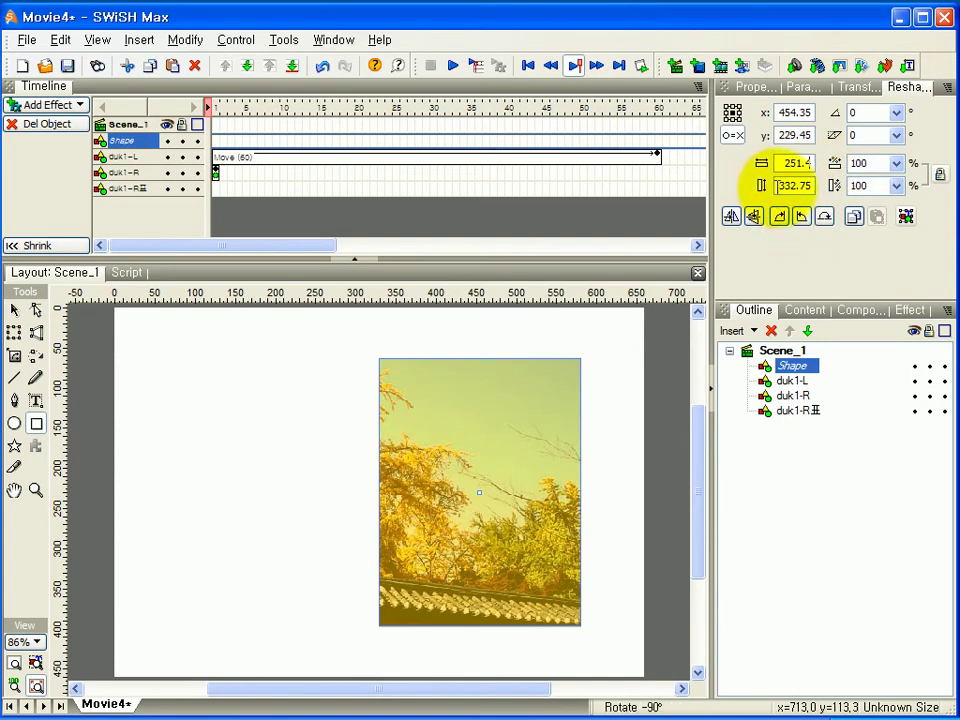
drag(780, 186, 825, 186)
text(33)
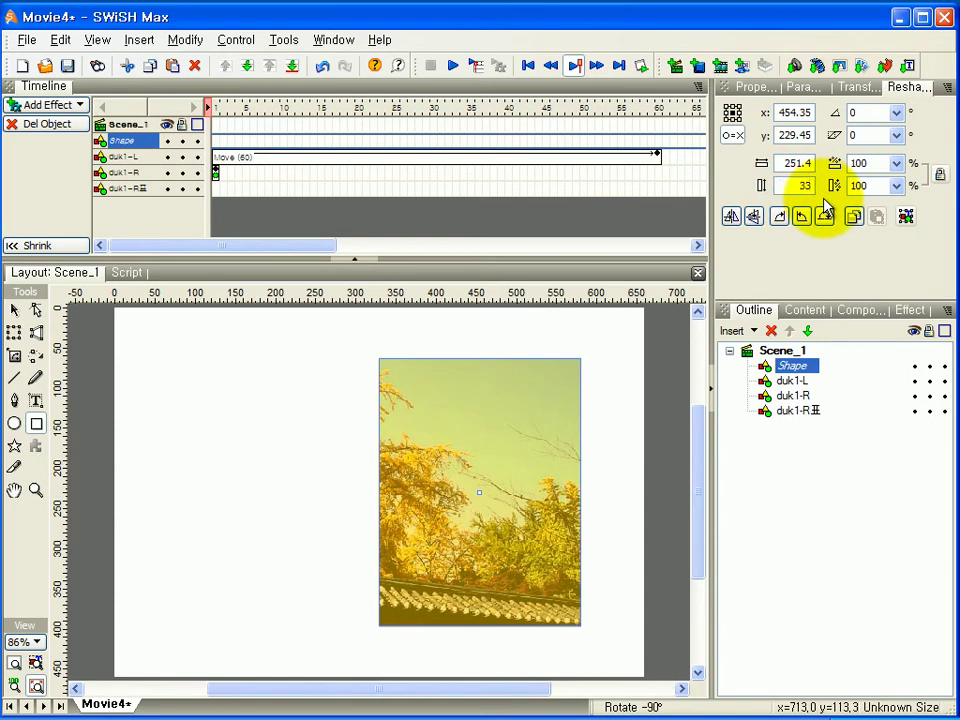
text(4.4)
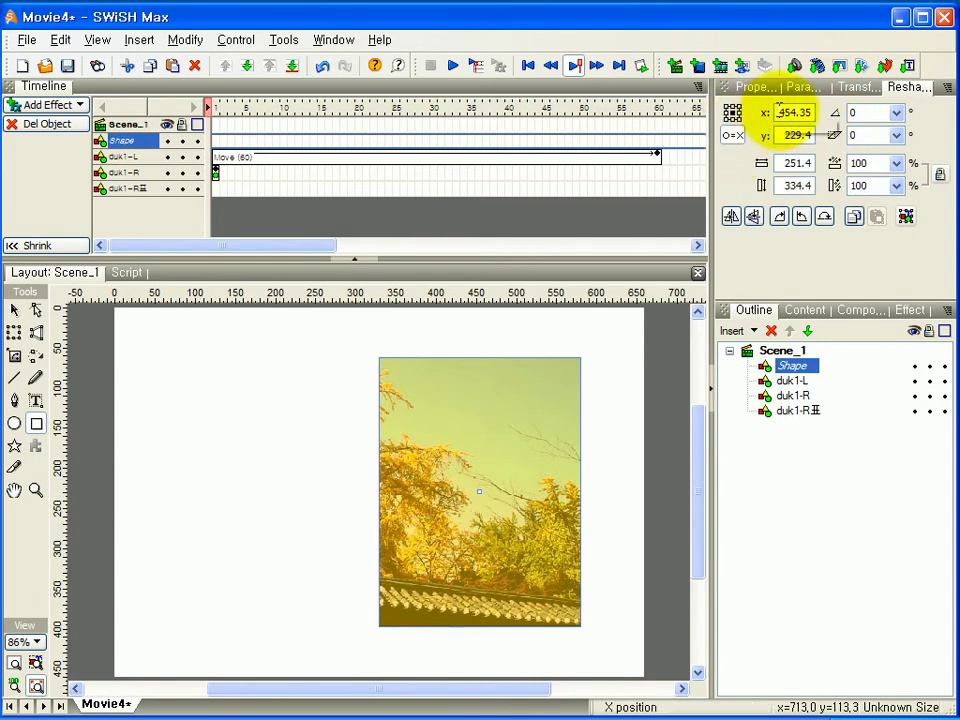
Position the rectangle at x 455 and y 230
double_click(779, 112)
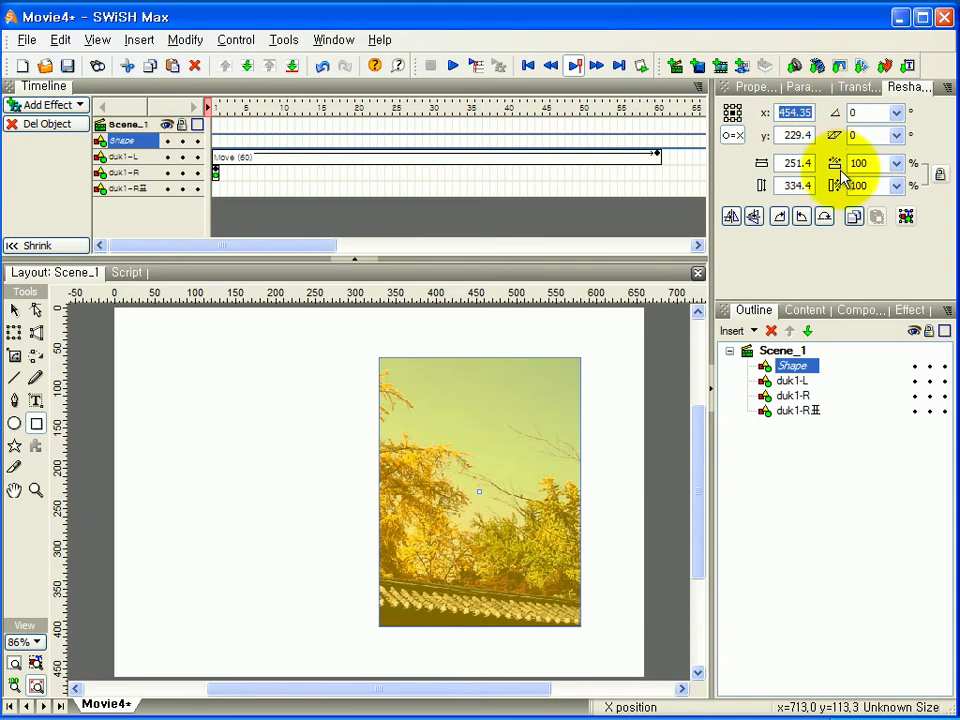
text(45)
key(Return)
double_click(795, 135)
text(230)
key(Tab)
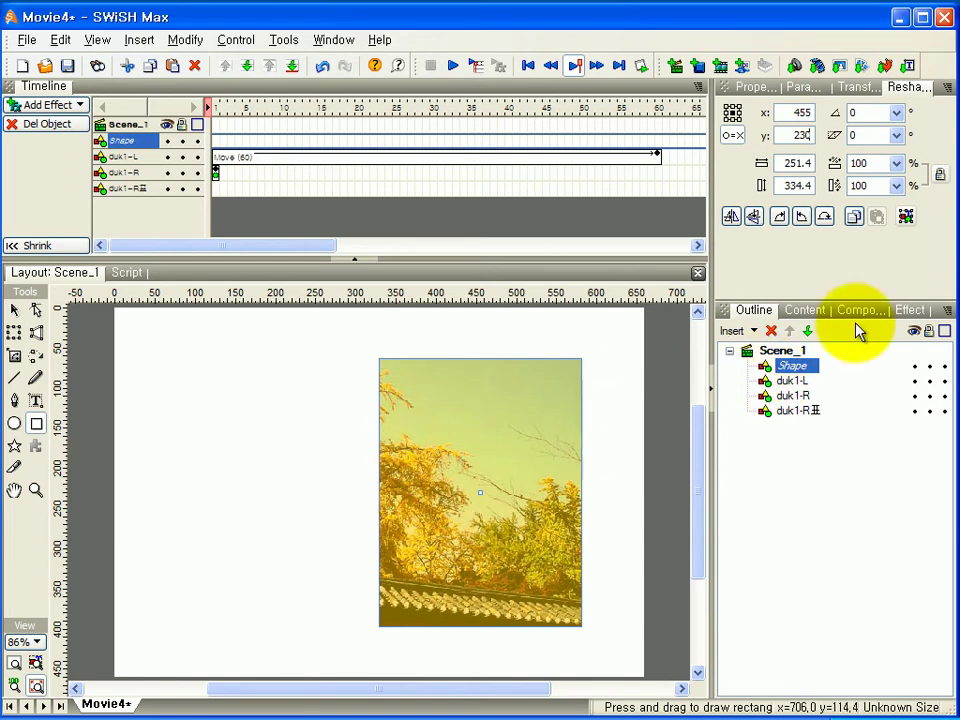
Change the rectangle's solid fill colour to dark brown 330000
click(756, 88)
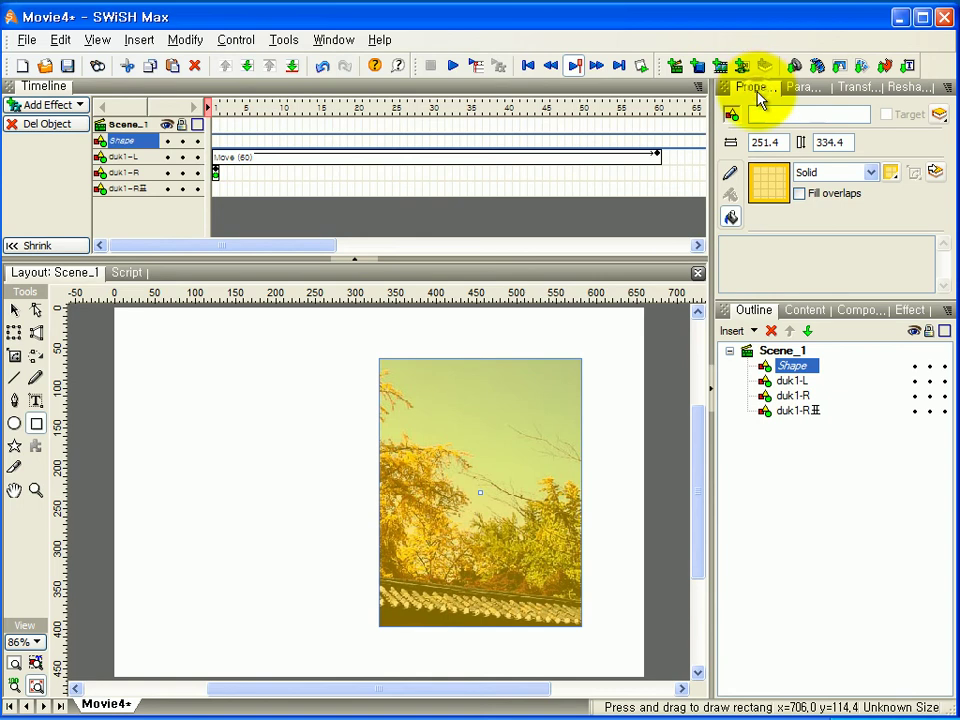
click(891, 177)
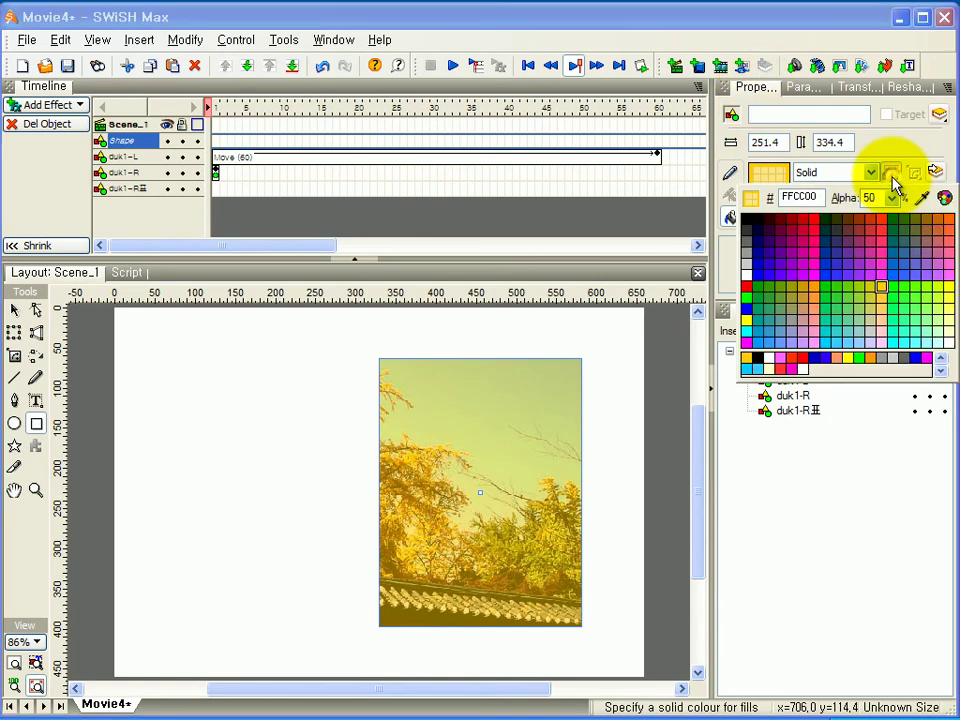
double_click(805, 197)
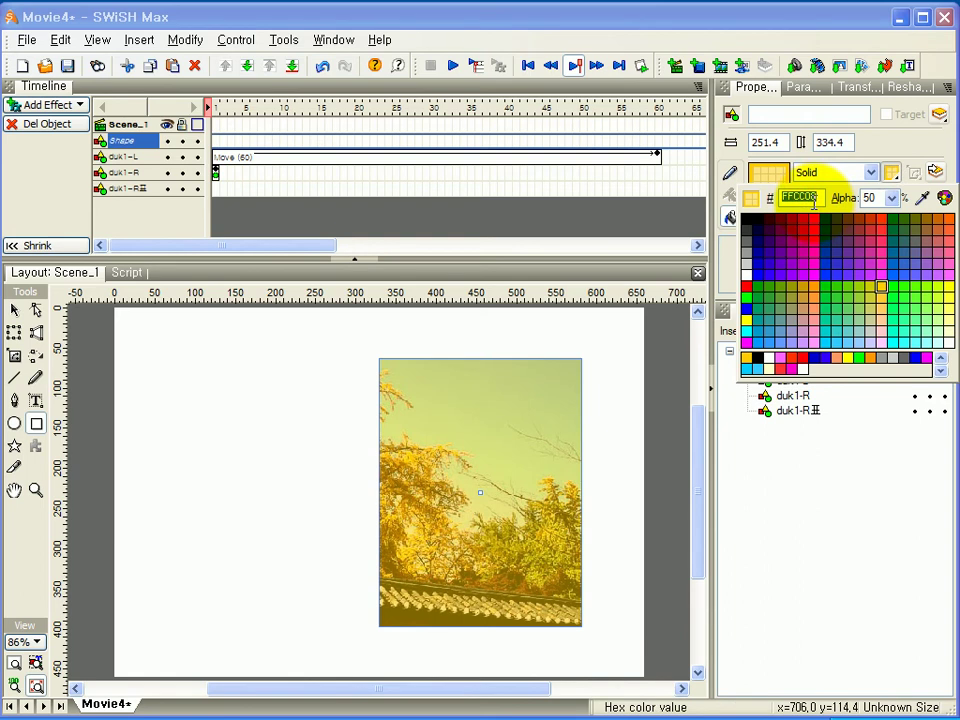
text(3300)
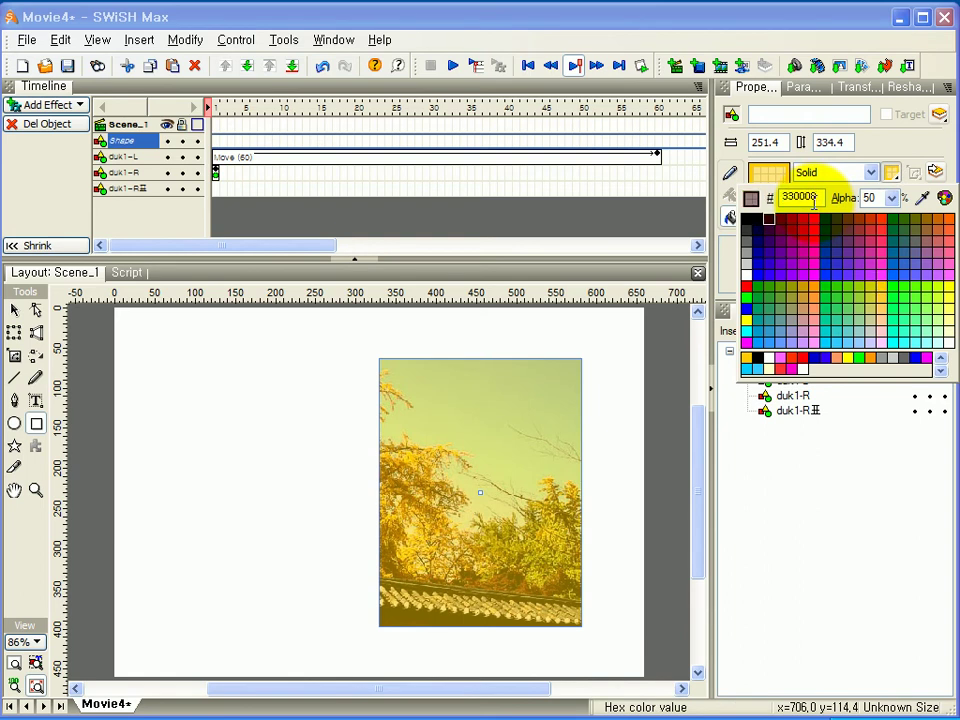
click(876, 197)
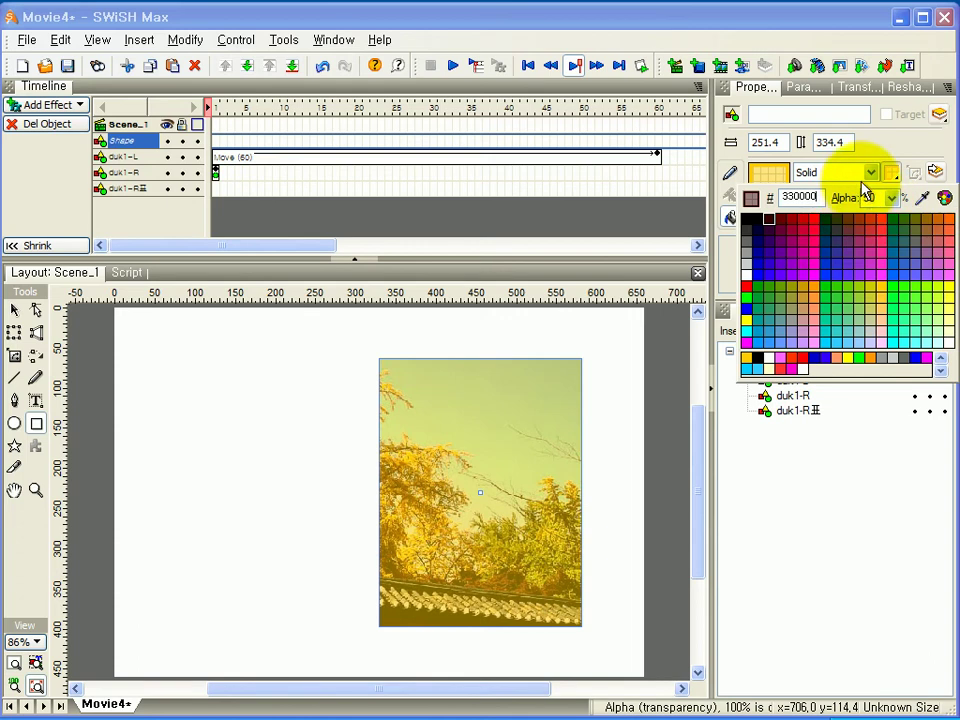
click(817, 196)
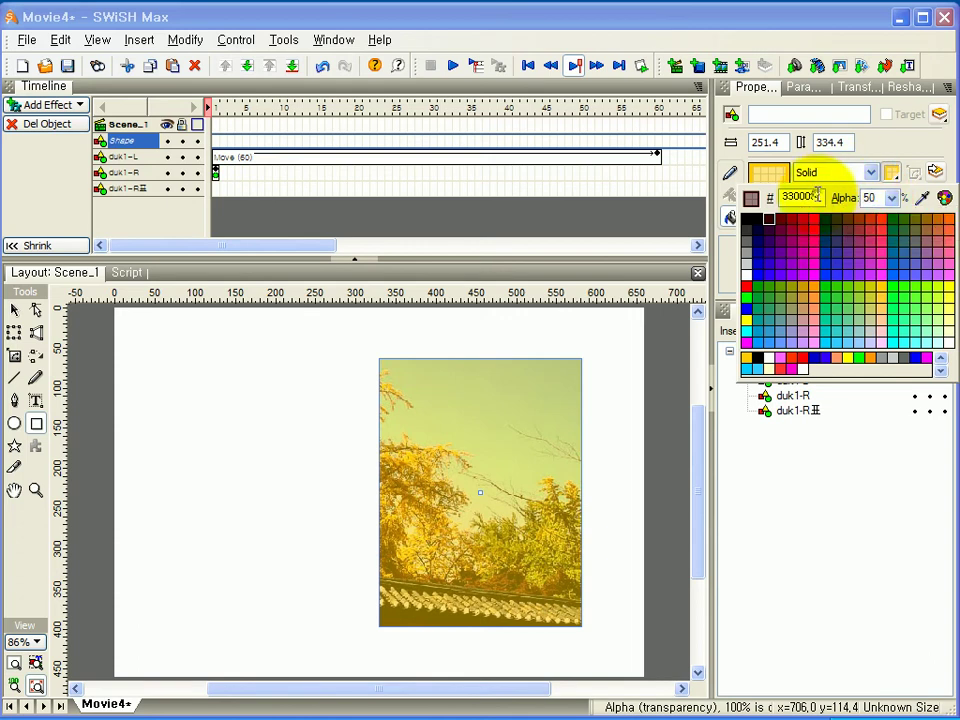
click(767, 214)
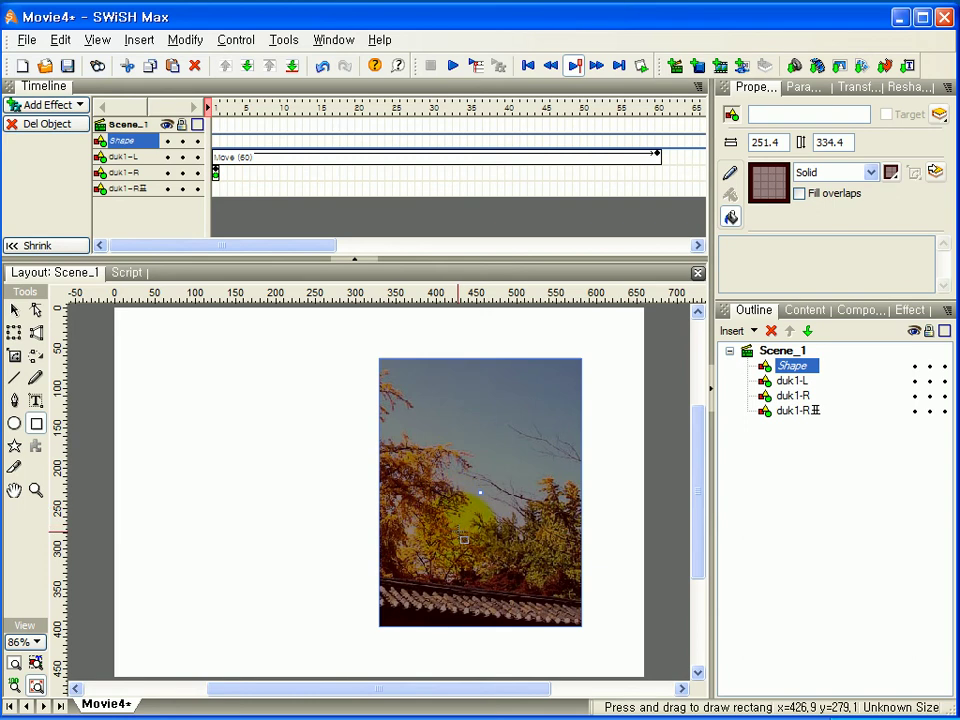
Set up the Text tool with the 휴먼매직체 font, size 28 and yellow colour
click(37, 401)
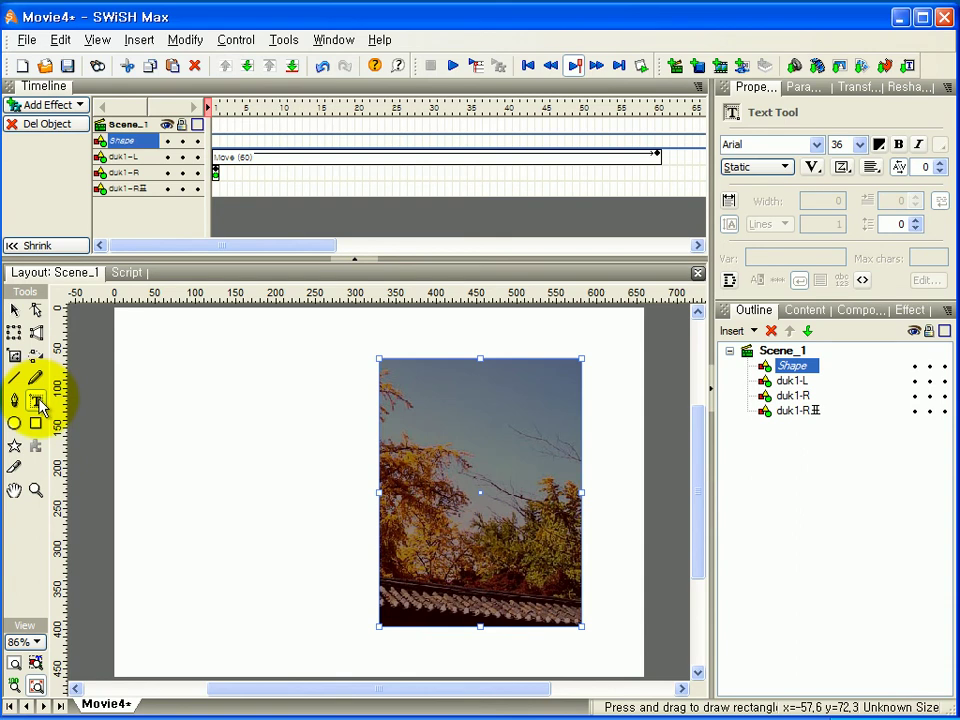
click(816, 145)
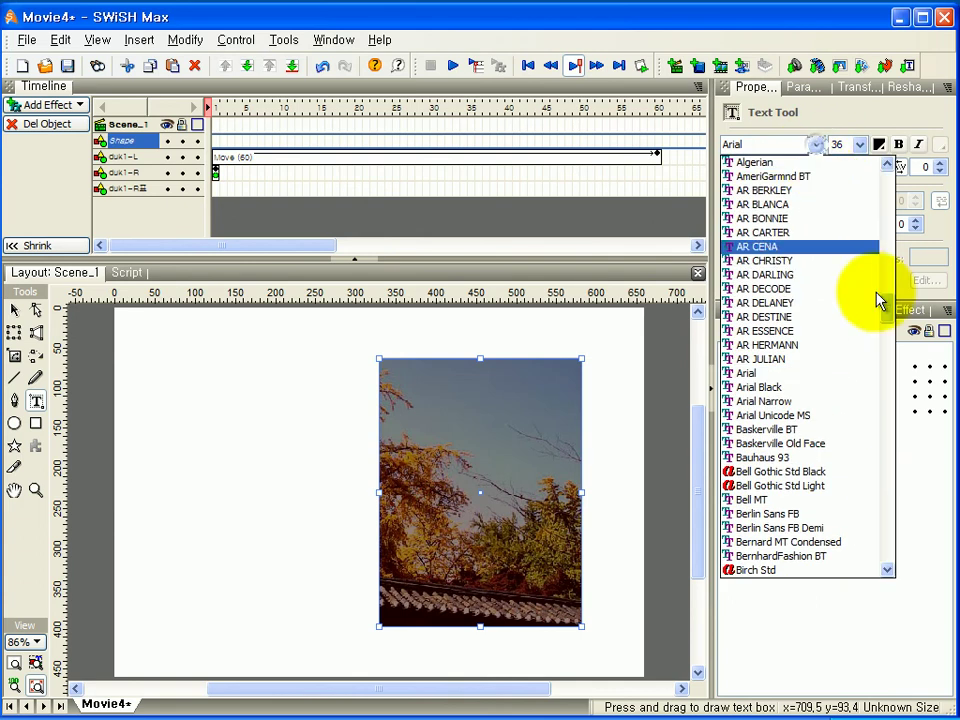
drag(890, 316, 887, 268)
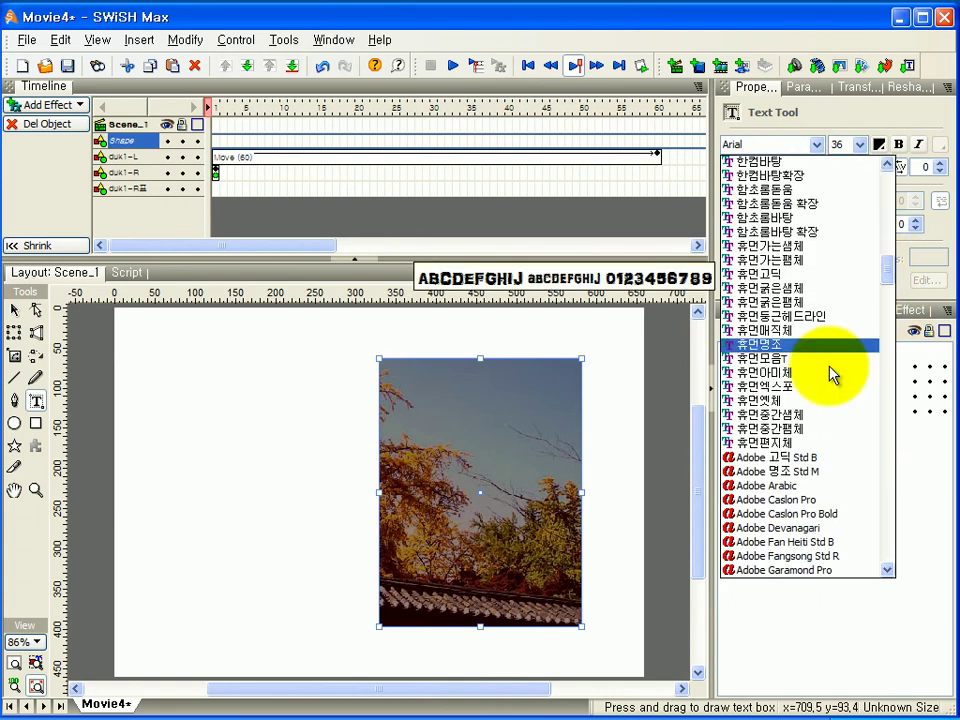
click(805, 332)
click(859, 145)
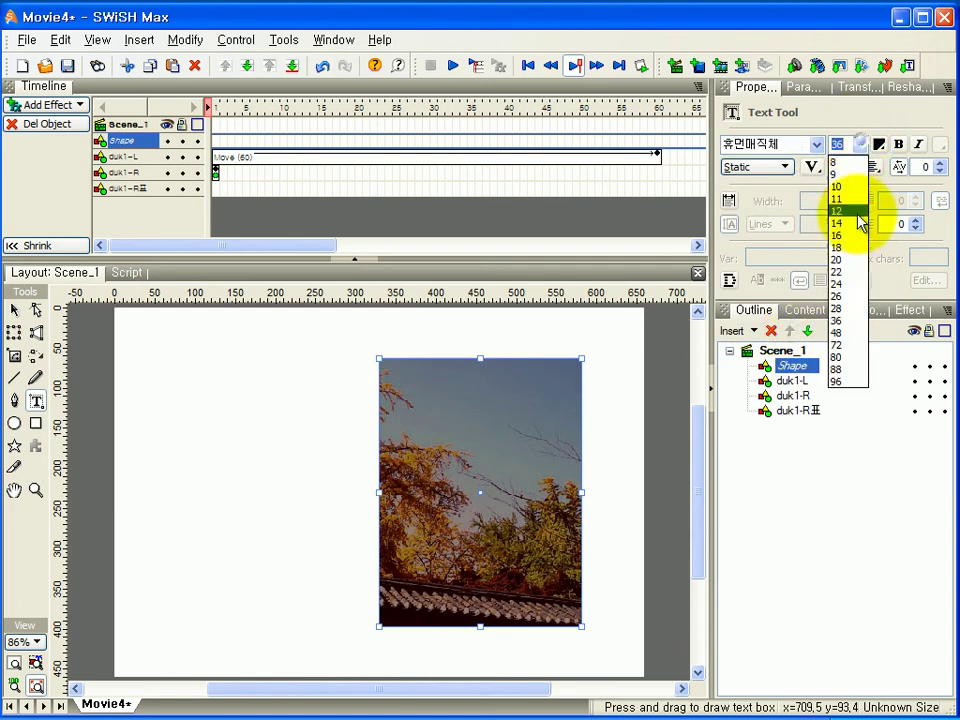
click(841, 309)
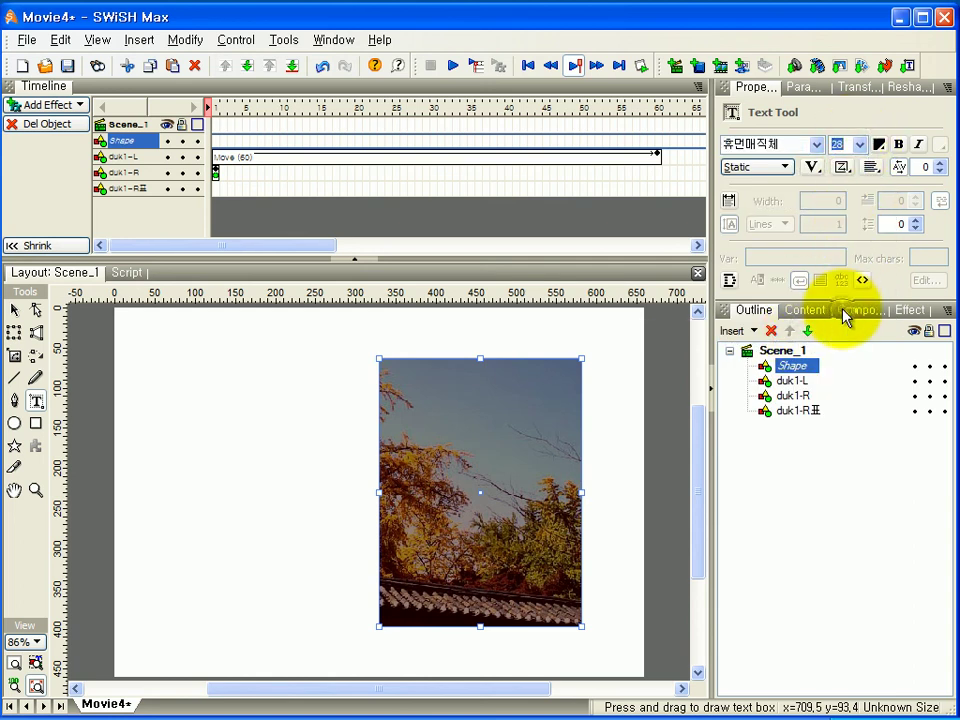
click(878, 145)
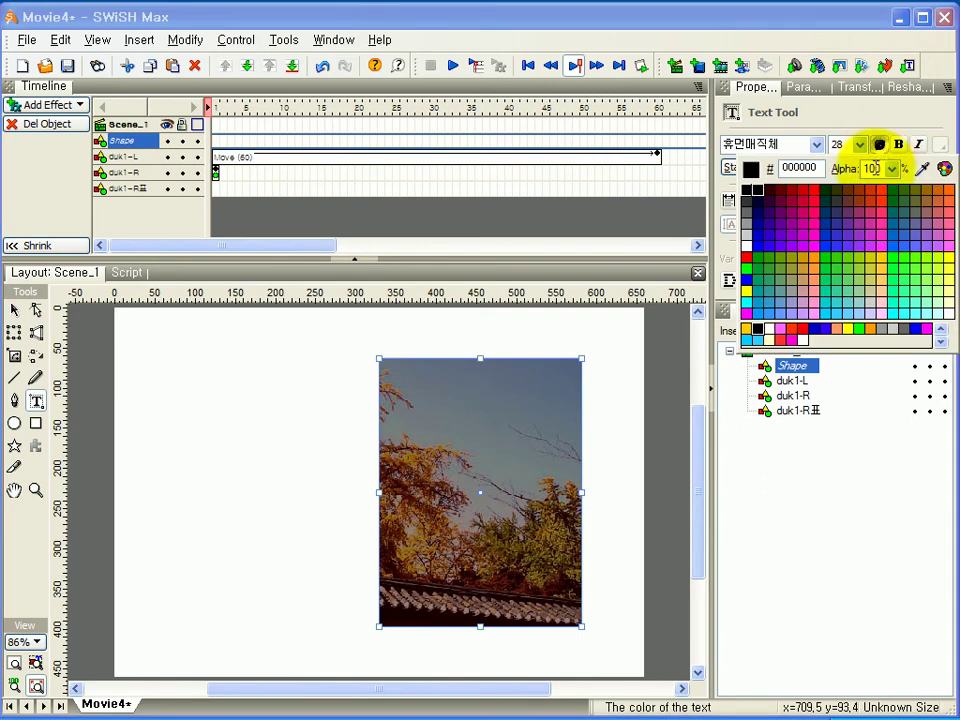
click(747, 297)
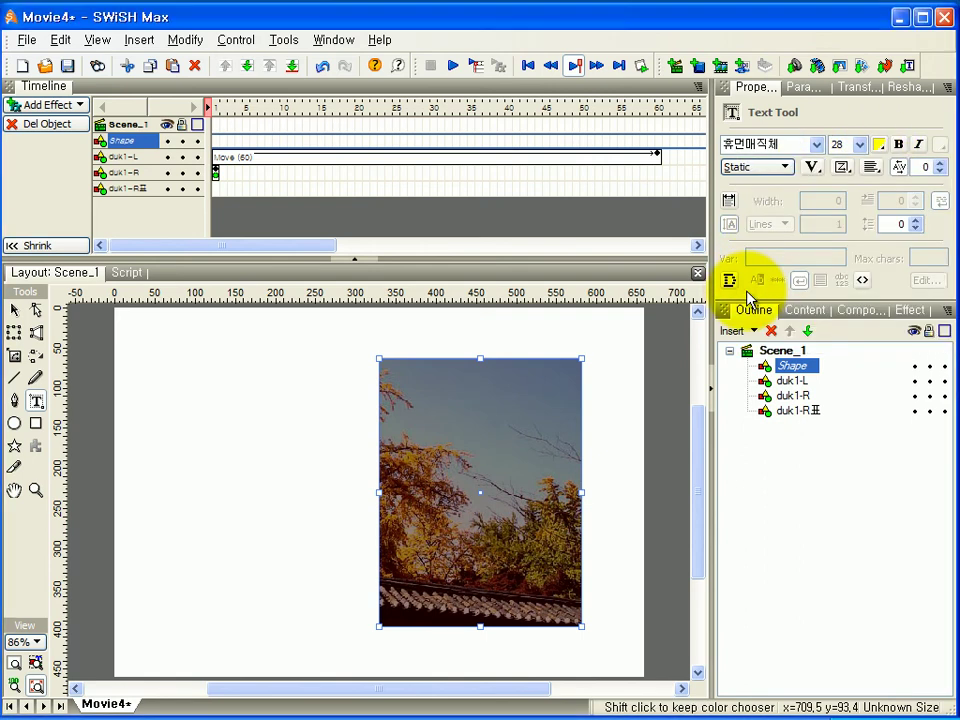
Add a centre-aligned text box about 167 wide near the top of the darkened page, reading "덕수궁의 가을"
drag(412, 380, 549, 396)
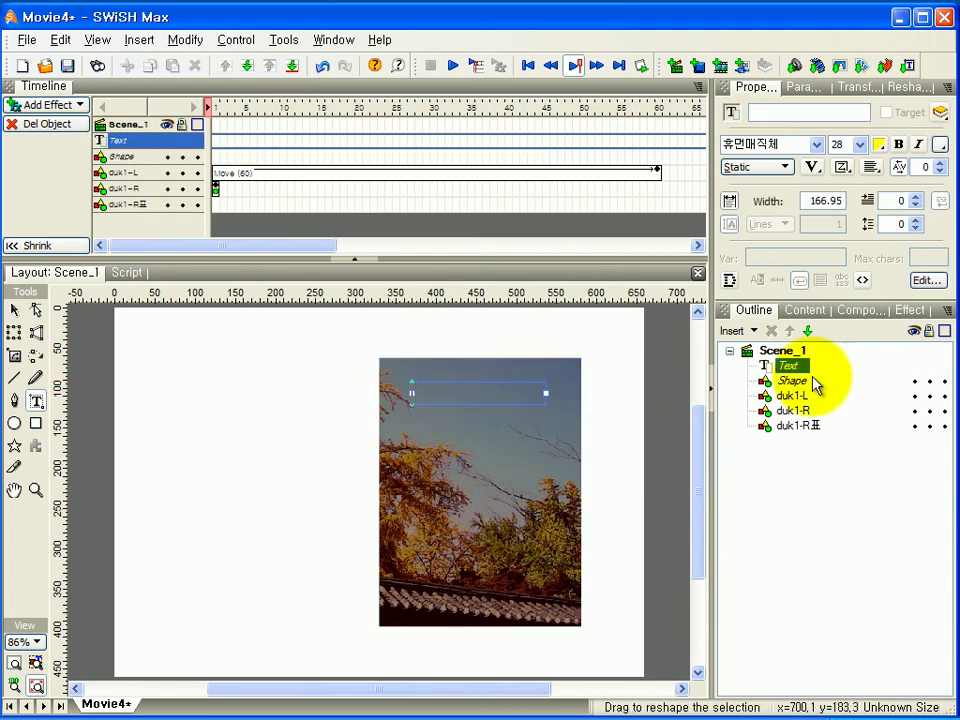
click(925, 281)
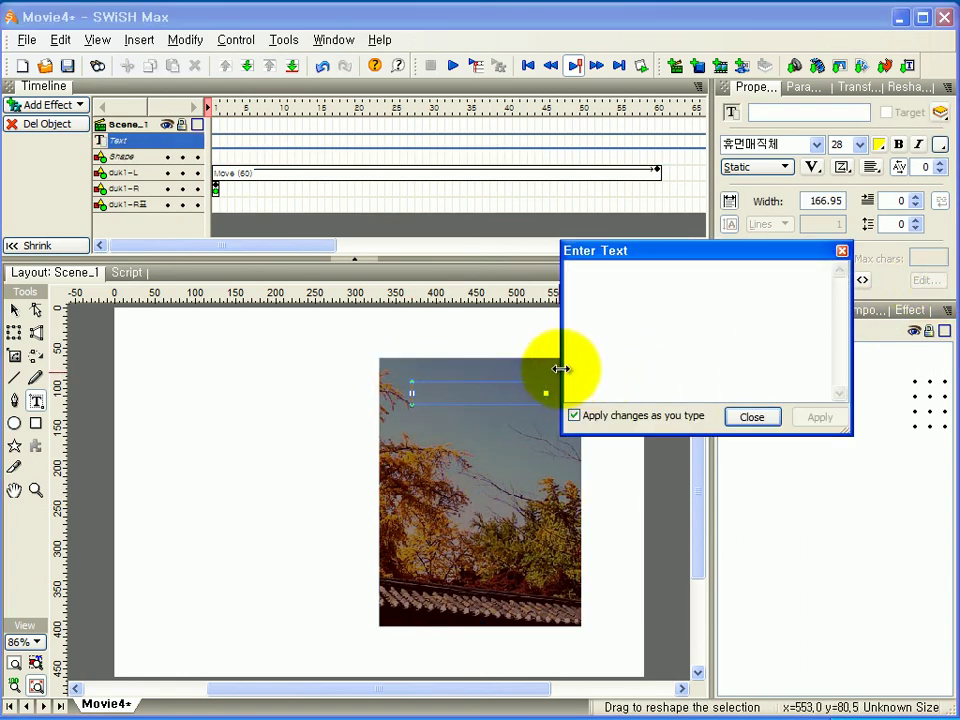
click(621, 380)
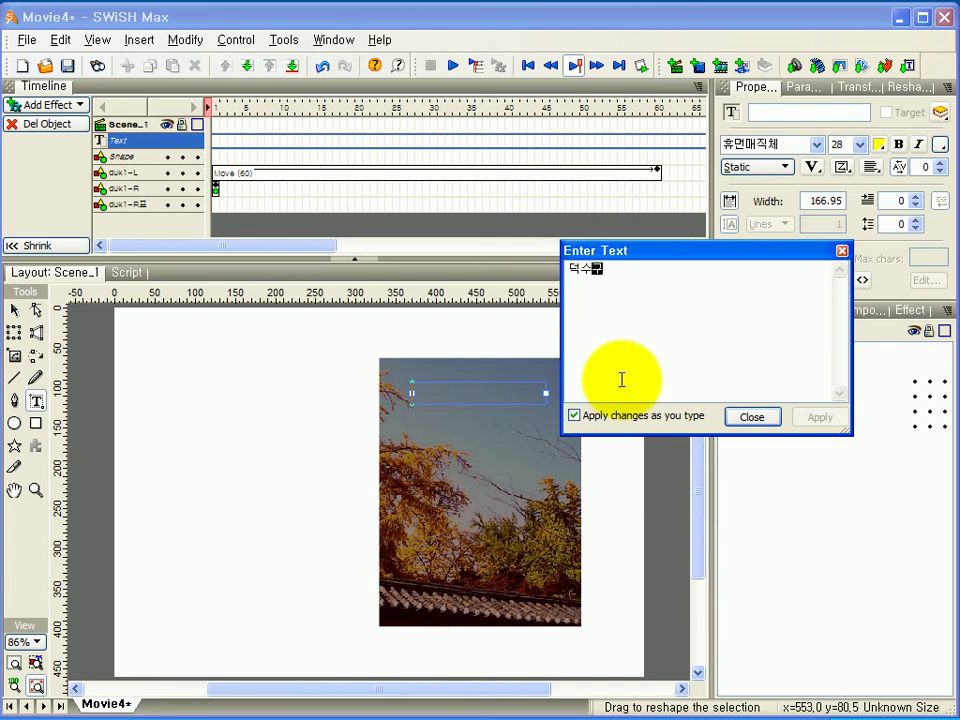
text(덕수궁의 가을)
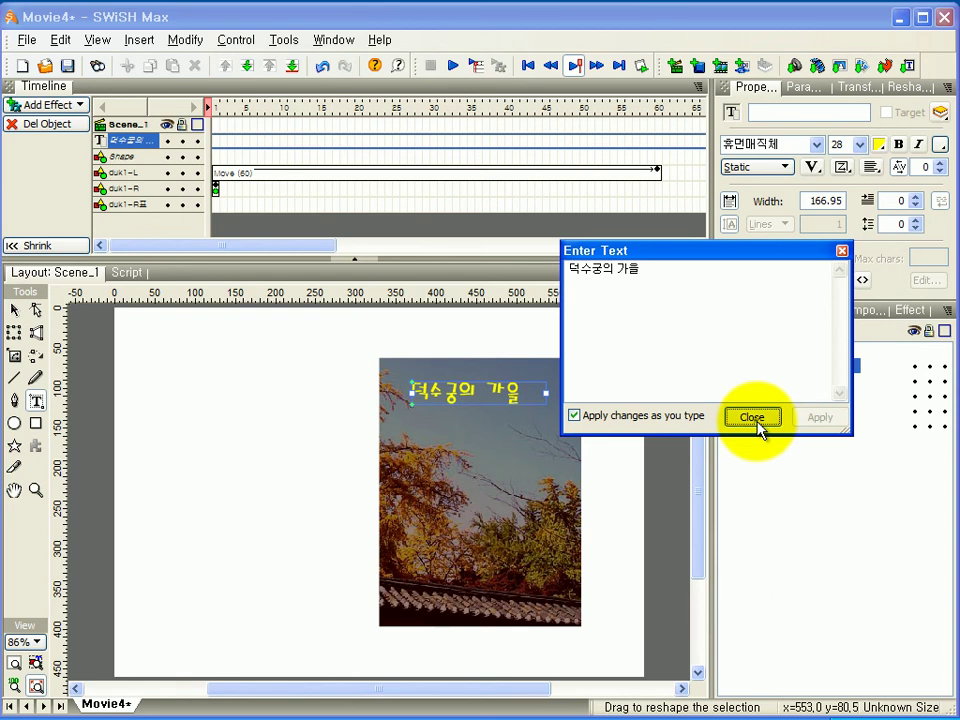
click(752, 417)
click(871, 167)
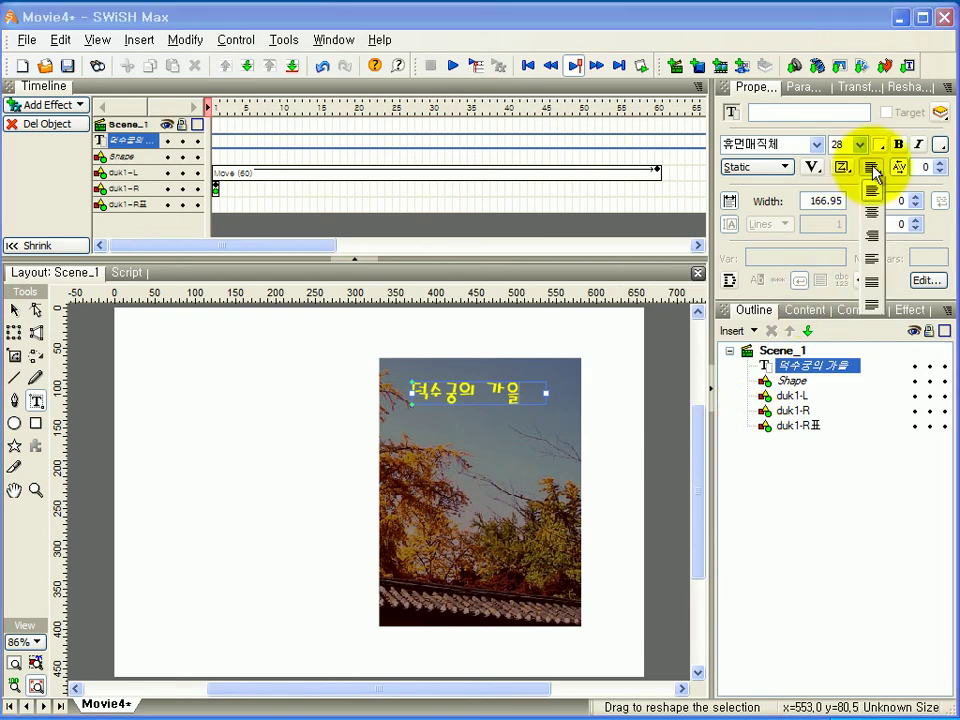
click(870, 216)
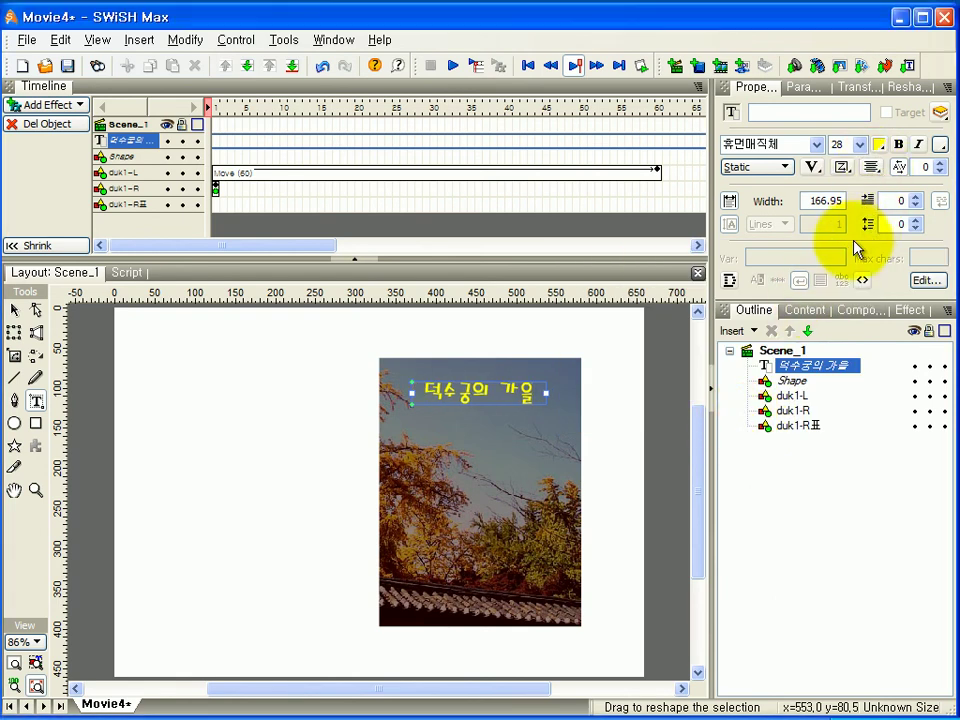
Group the title text and the dark rectangle as a single shape, emptying overlapped regions that share the same fill style
click(793, 381)
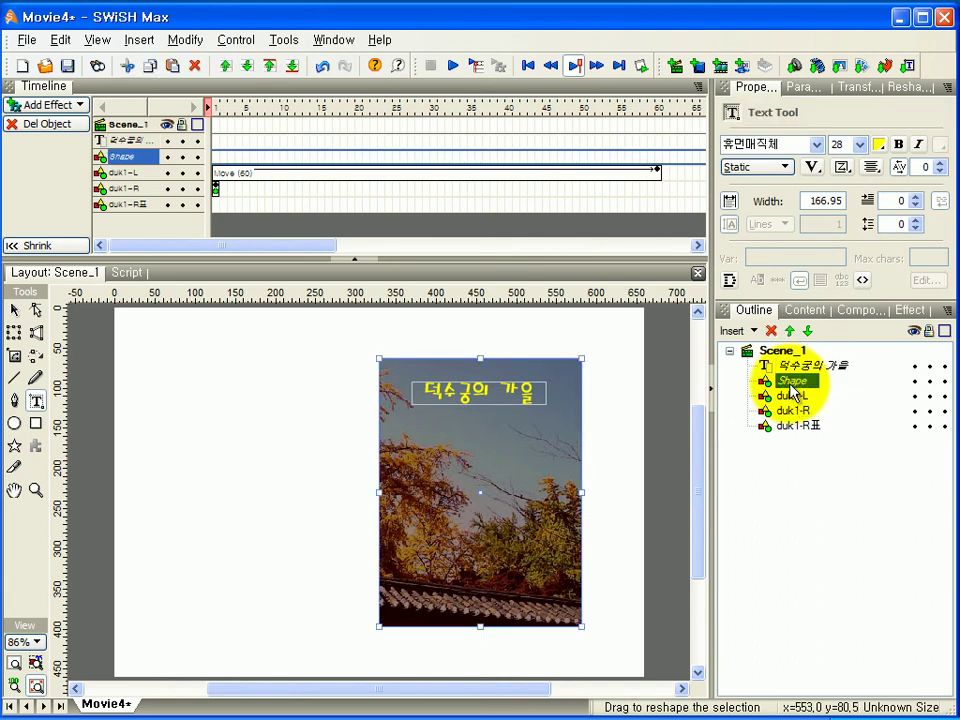
ctrl+click(797, 366)
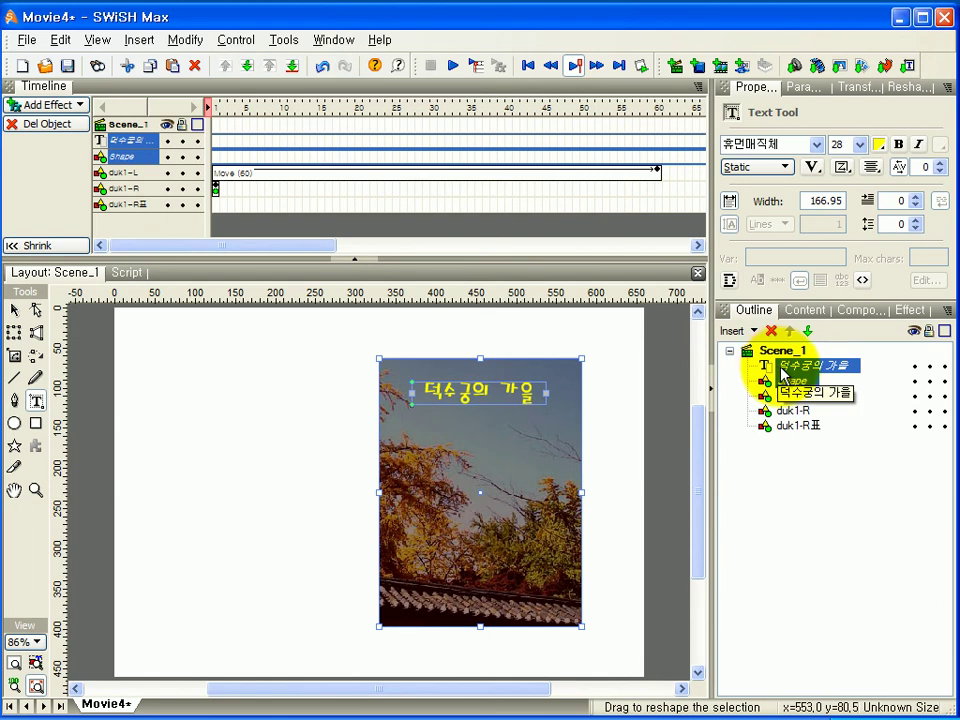
right_click(781, 370)
mouse_move(800, 497)
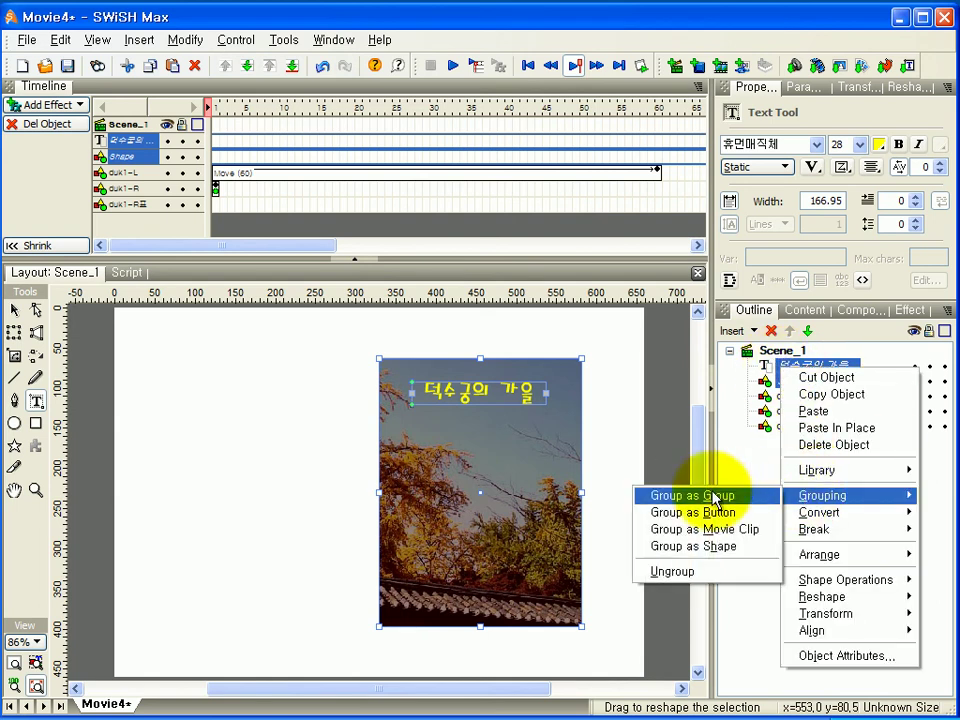
click(706, 546)
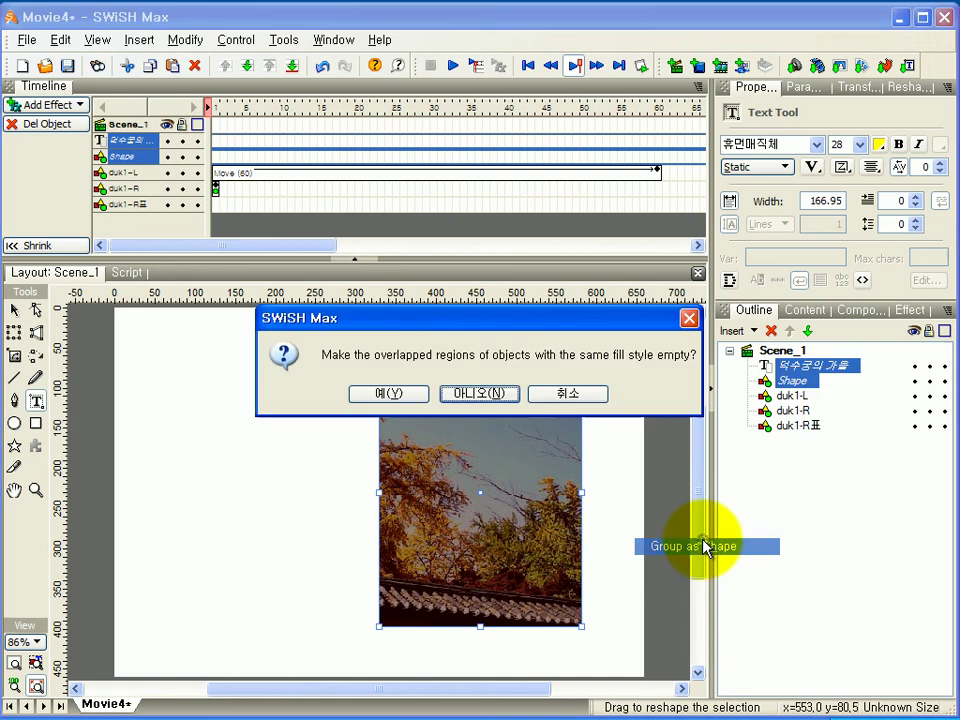
click(391, 394)
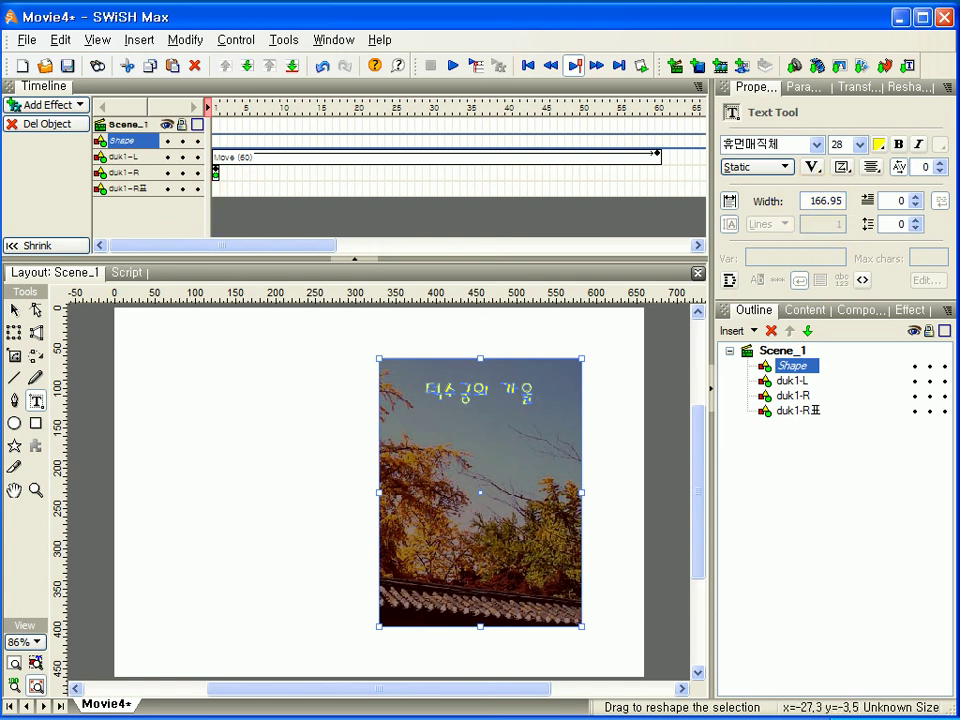
Name the grouped cover shape 앞표지
click(14, 310)
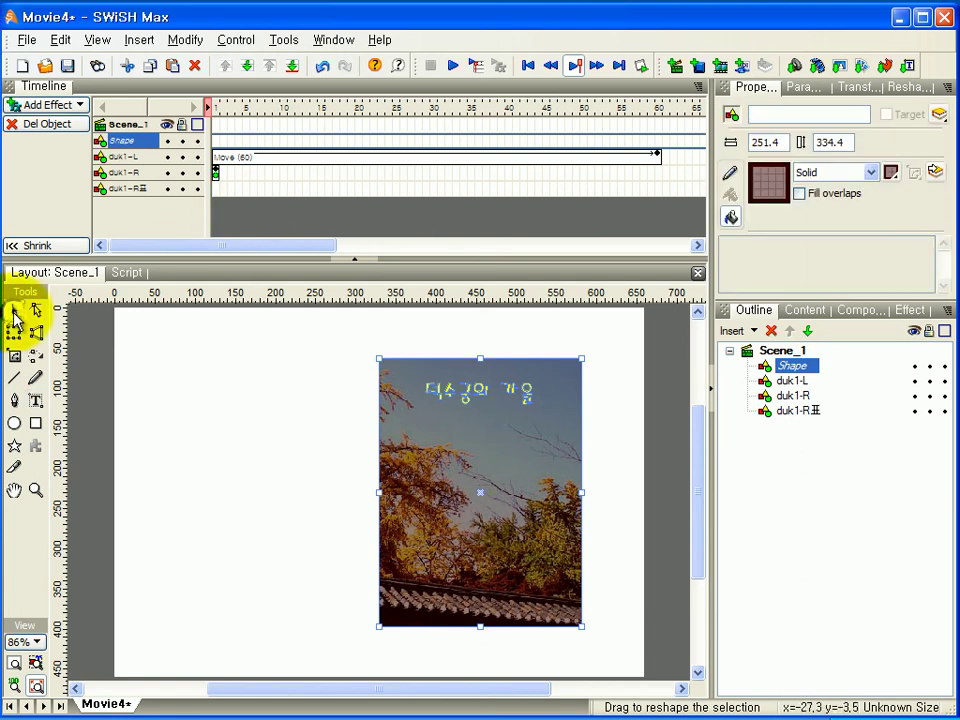
click(759, 111)
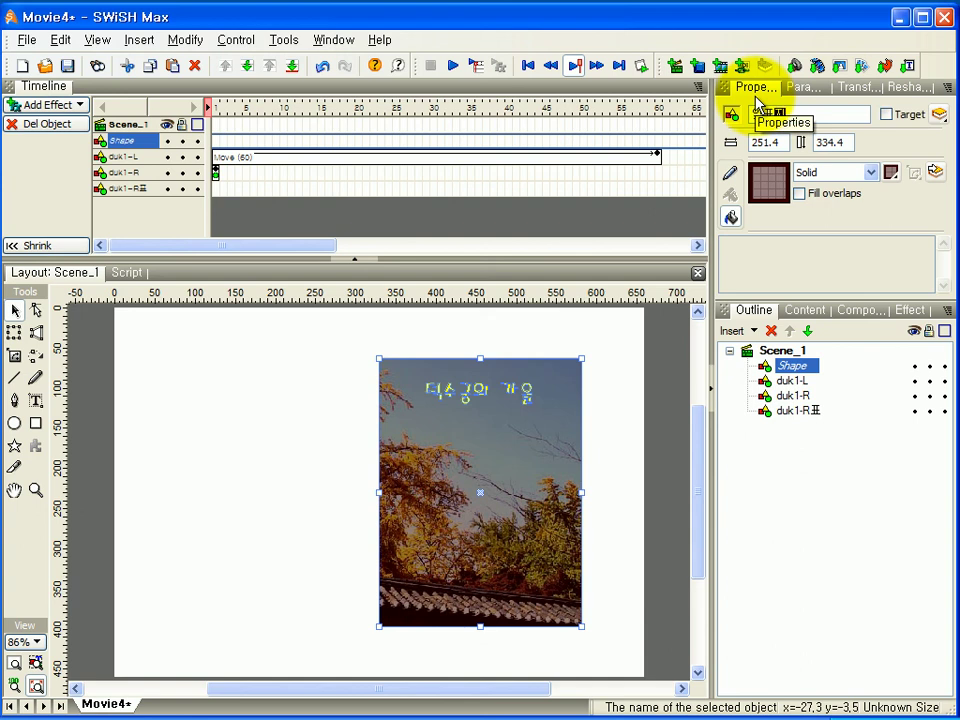
key(Return)
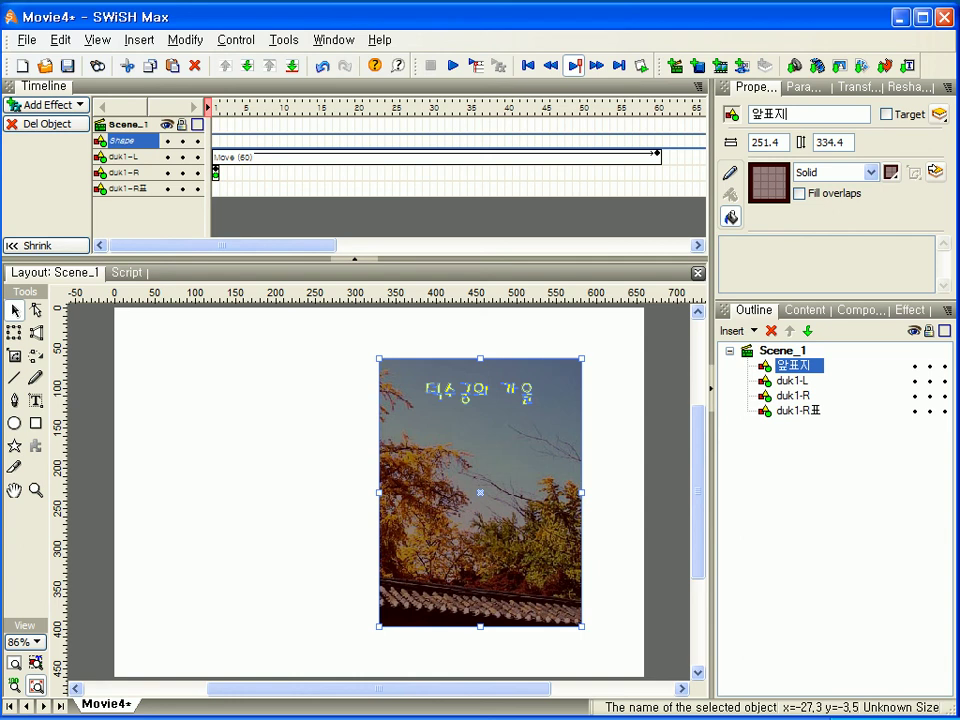
Scrub the scene from frame 1 to frame 60 to check the cover against the turning page
click(790, 383)
click(217, 125)
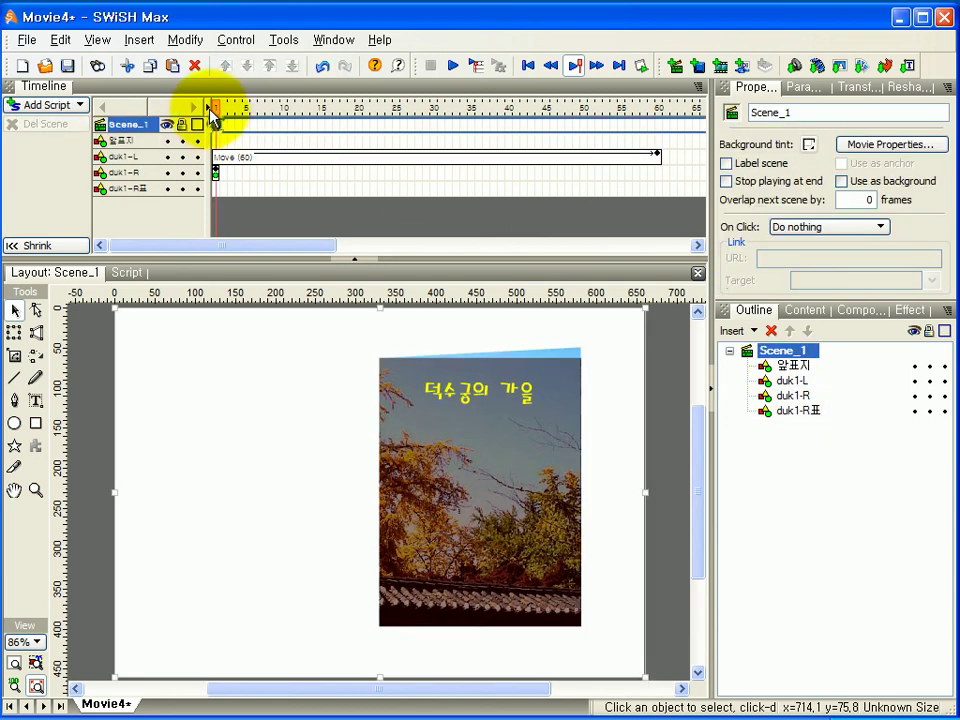
mouse_move(214, 122)
mouse_down()
mouse_move(591, 114)
mouse_move(658, 119)
mouse_move(328, 118)
mouse_move(658, 150)
mouse_up()
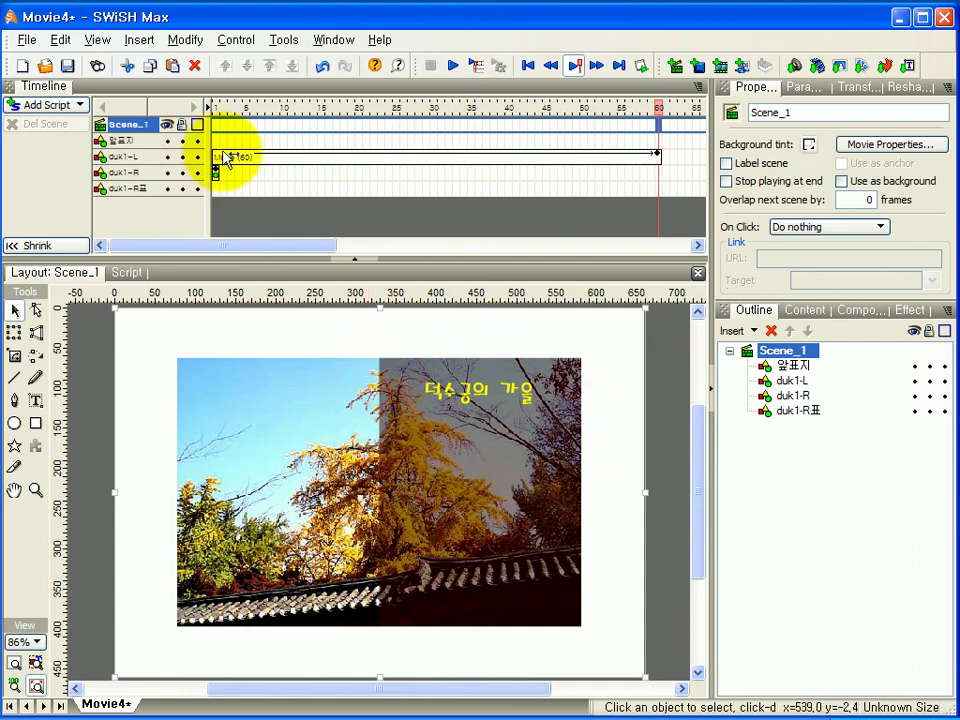
Move the reference point of 앞표지 to the middle of its left edge, along the book's spine
click(795, 365)
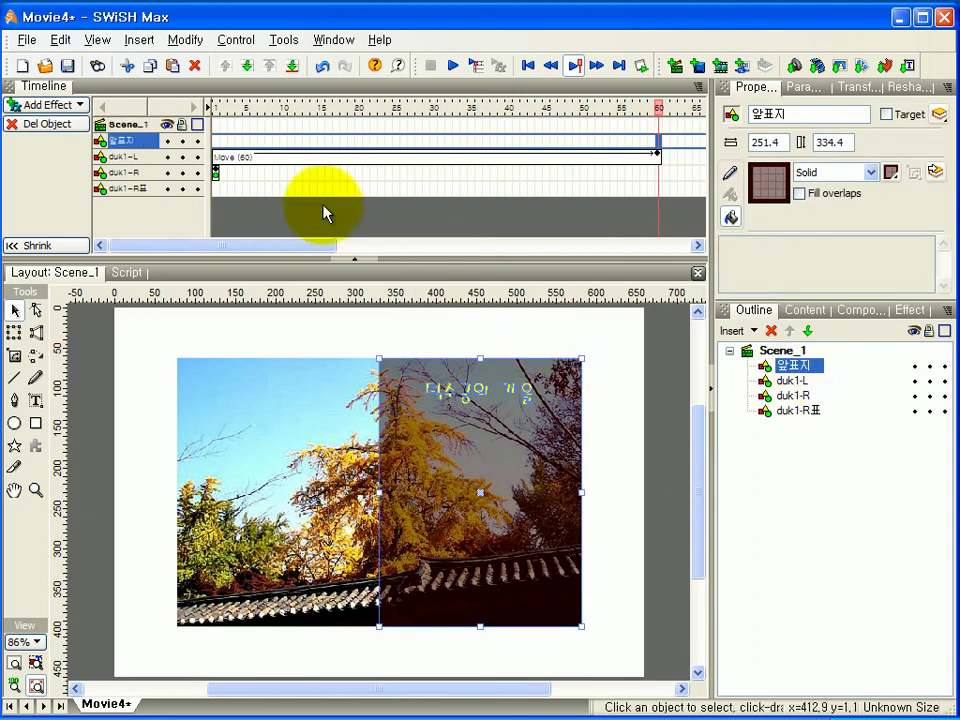
click(888, 87)
click(728, 112)
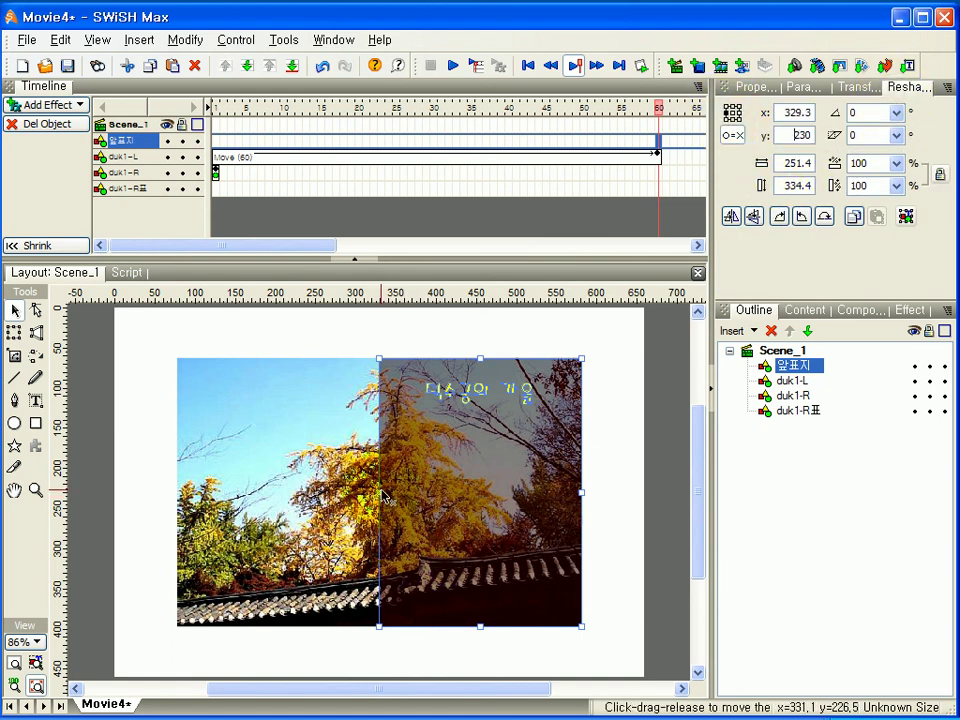
Add a Move effect to 앞표지 ending at frame 30, with rotation -90° and y-axis skew 90°
double_click(432, 142)
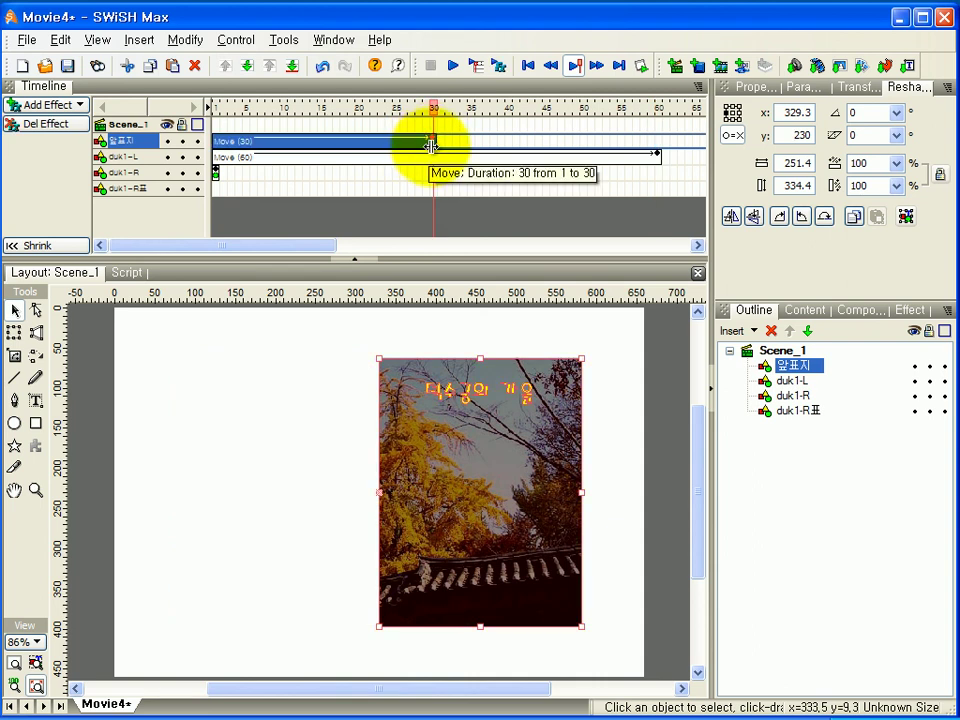
click(858, 87)
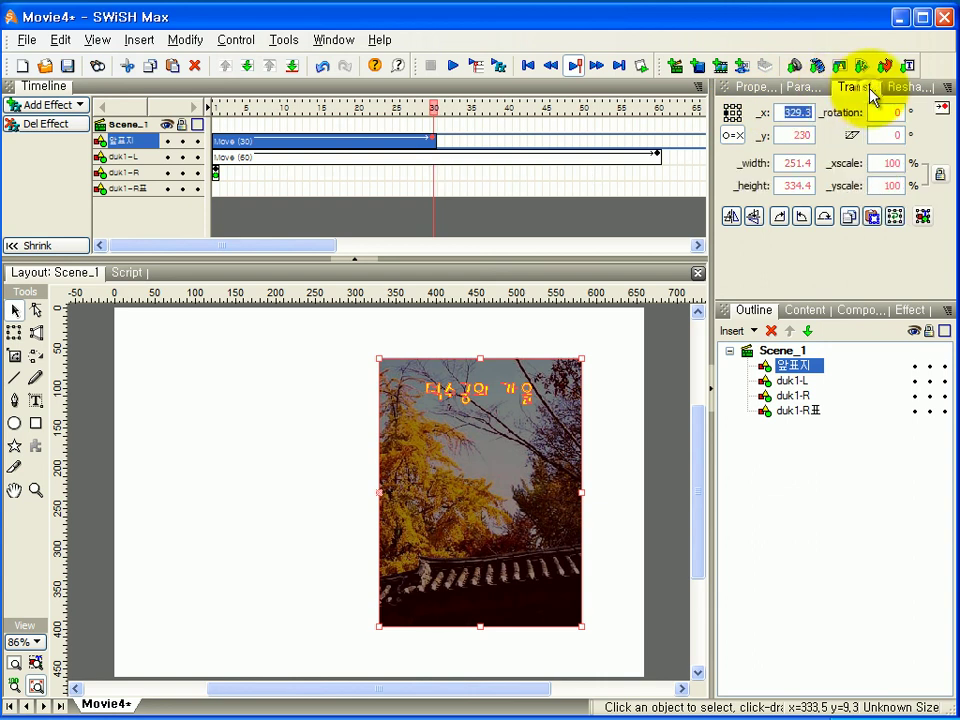
click(886, 112)
text(-90)
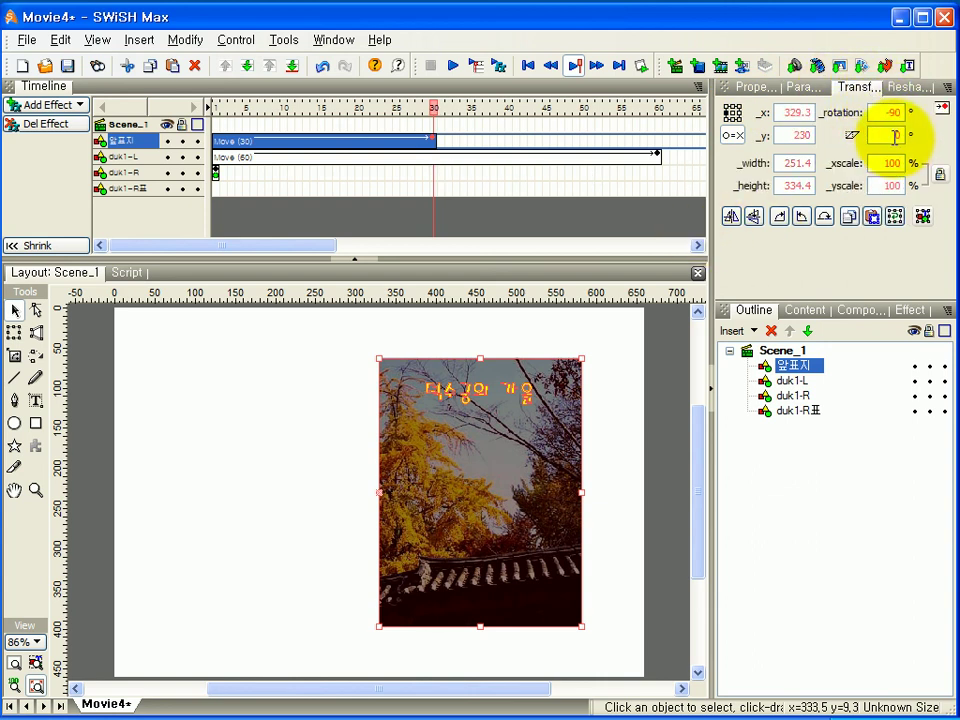
key(Tab)
text(90)
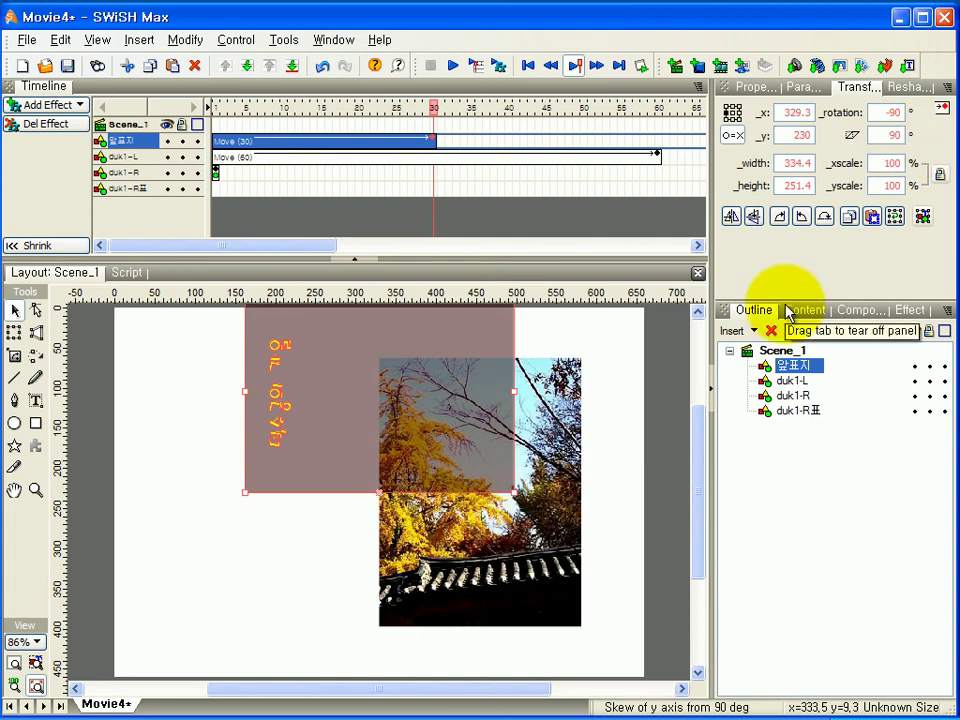
key(Return)
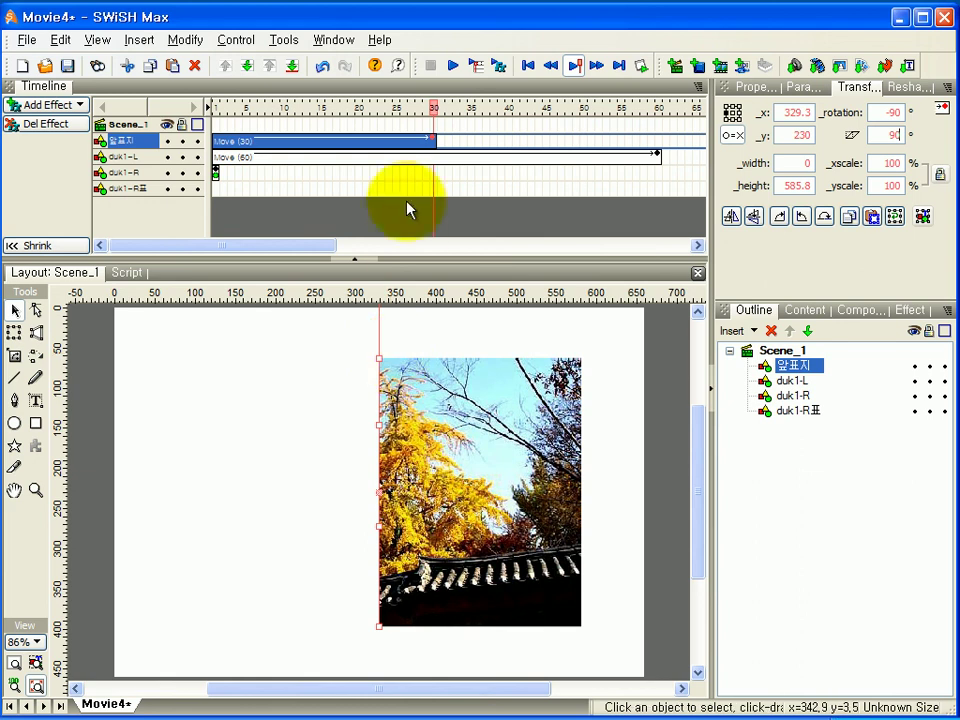
Insert a Remove effect for 앞표지 at frame 31
click(441, 142)
right_click(441, 140)
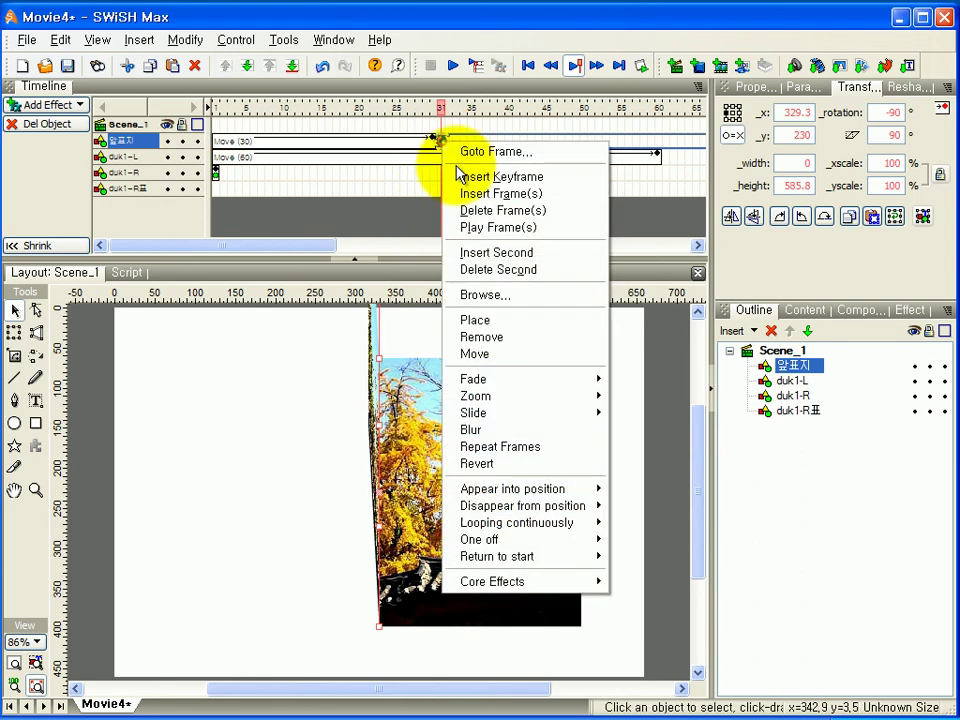
click(508, 338)
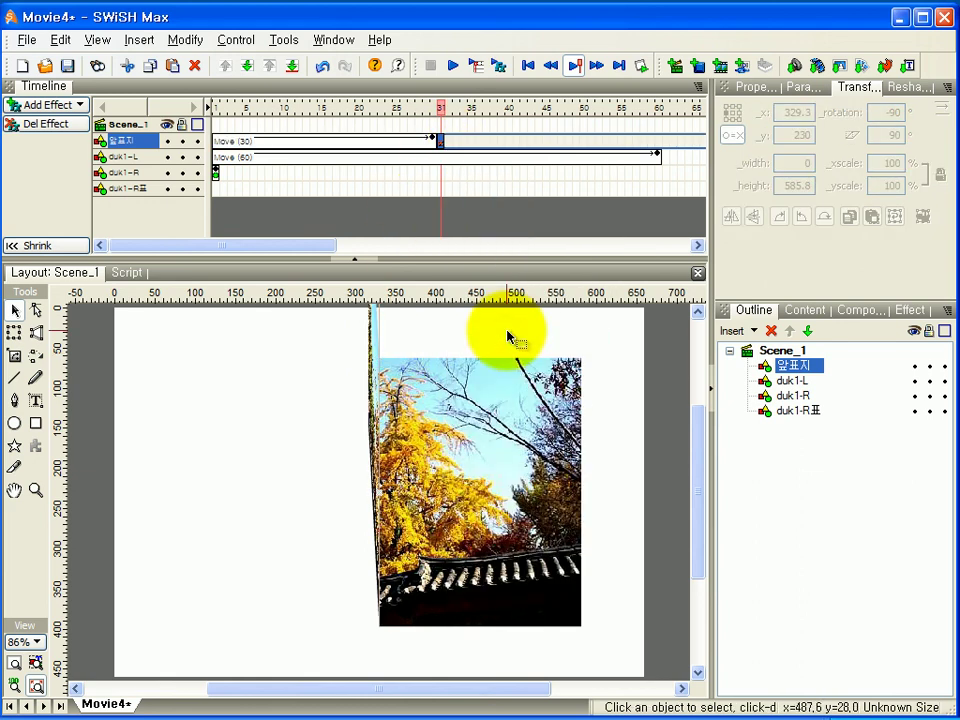
Scrub the duk1-L page turn from frame 31 to frame 60 to check the opened spread
click(792, 381)
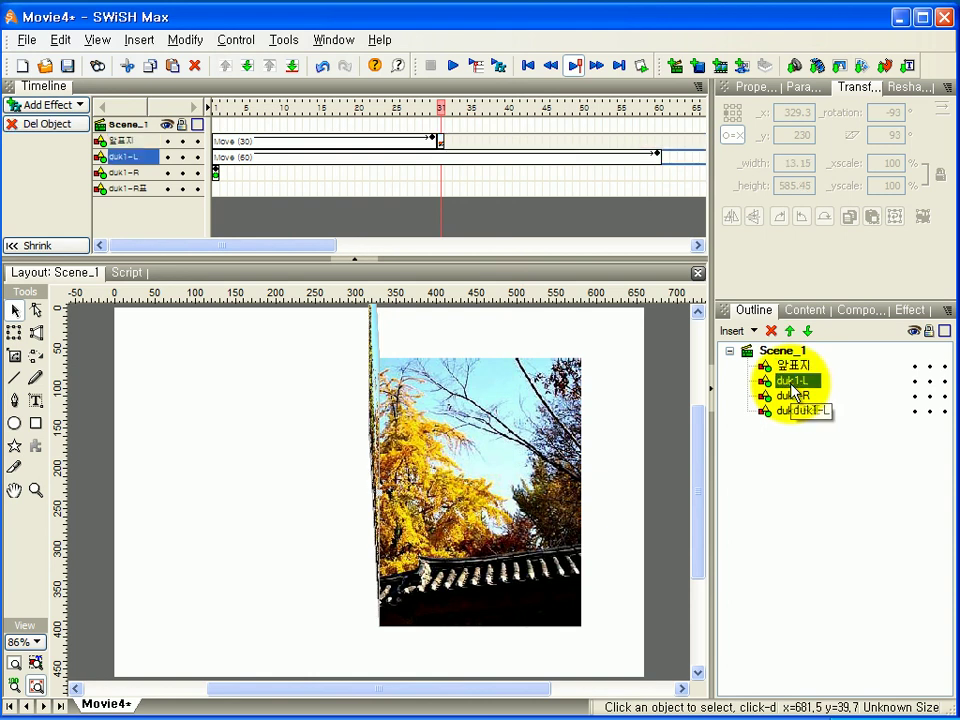
drag(435, 110, 493, 112)
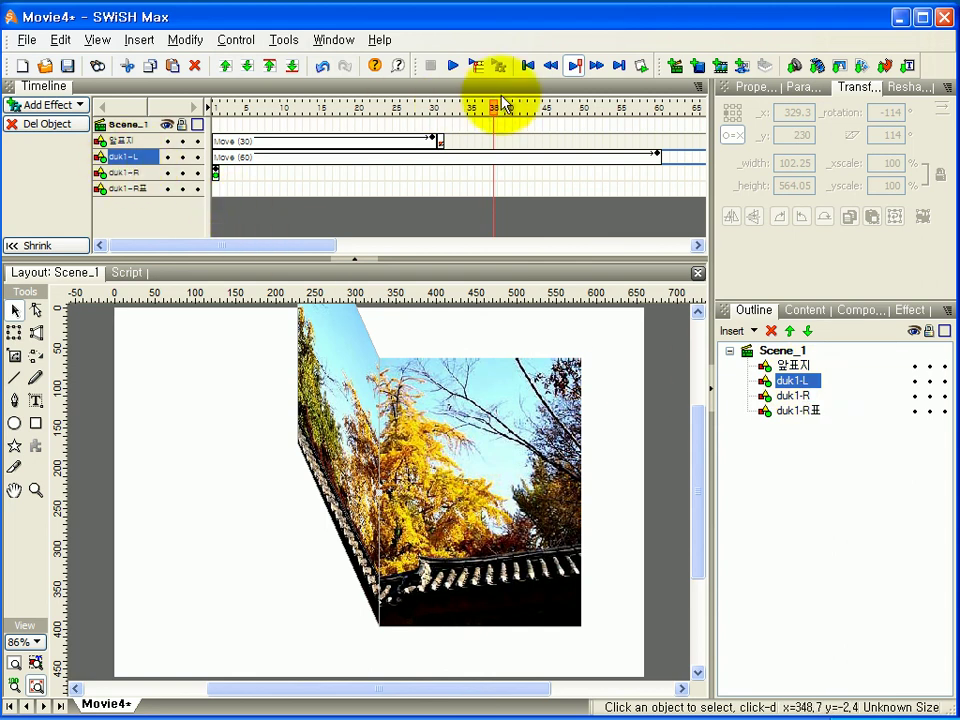
drag(498, 110, 660, 100)
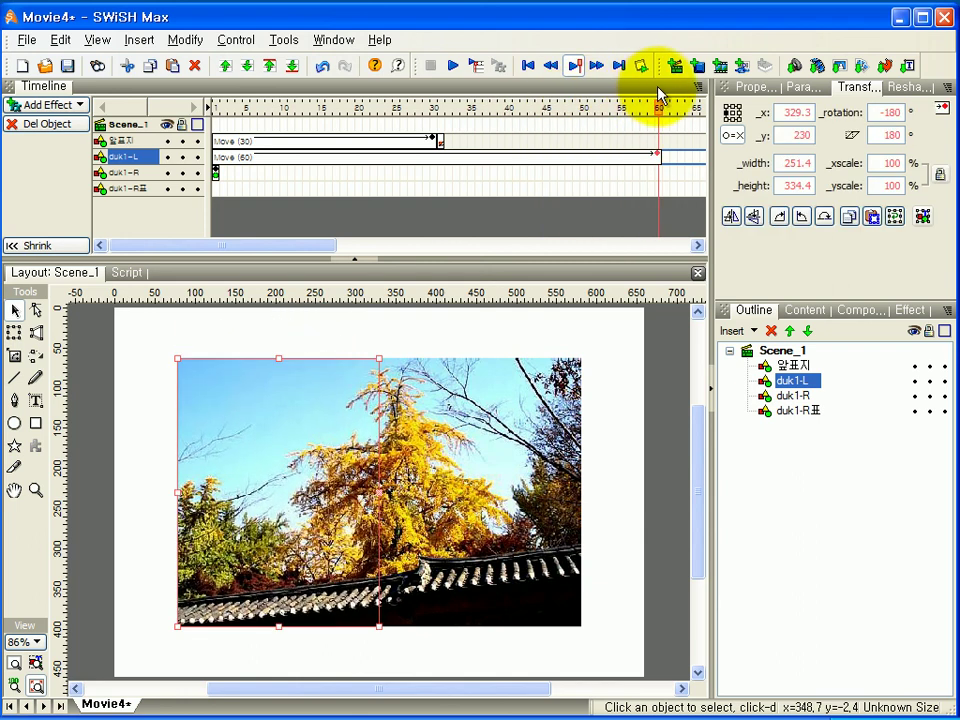
click(676, 145)
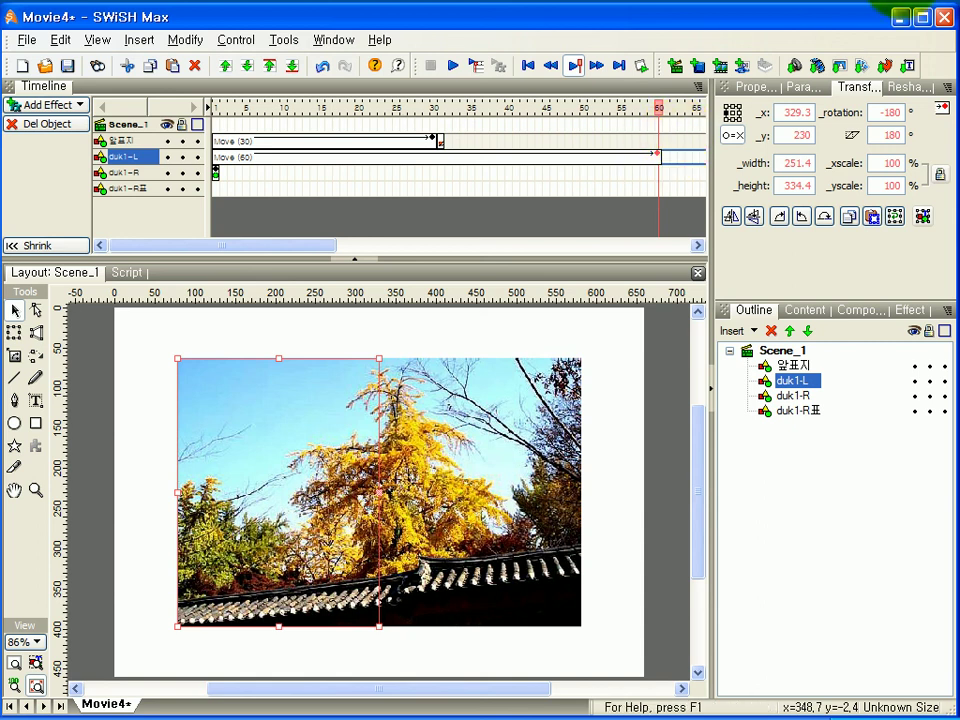